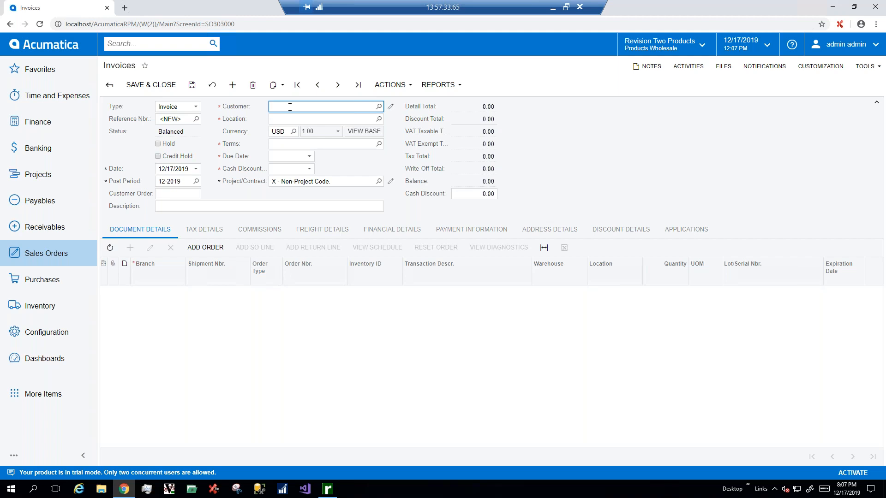
Step: Set the invoice customer to ABARTENDE - USA Bartending School, keep its default location, and save the invoice
{"action": "type", "text": "usa"}
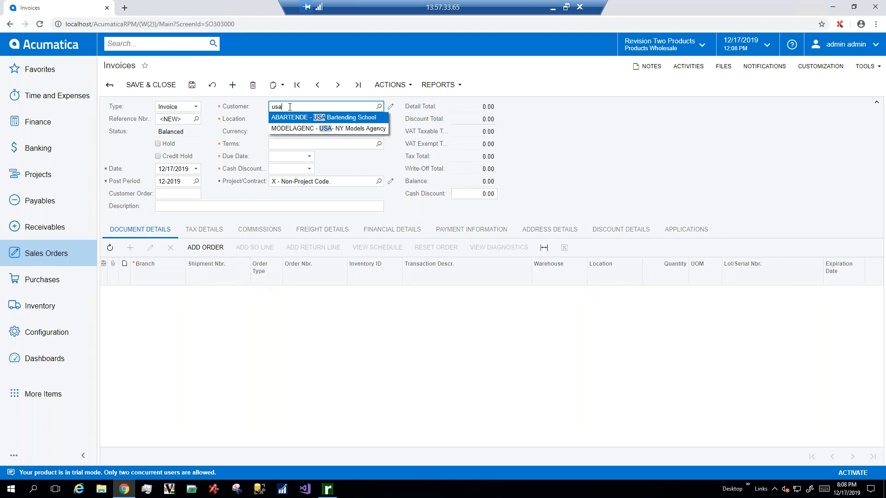
{"action": "key", "text": "Tab"}
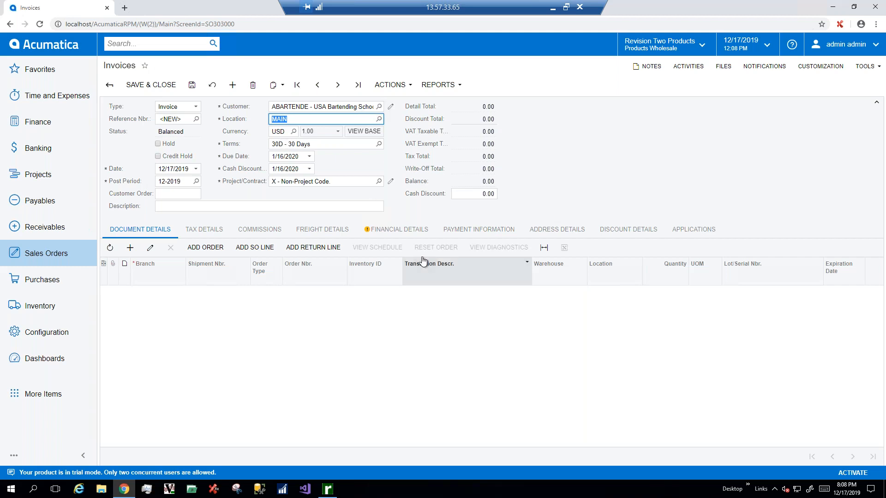
{"action": "key", "text": "Tab"}
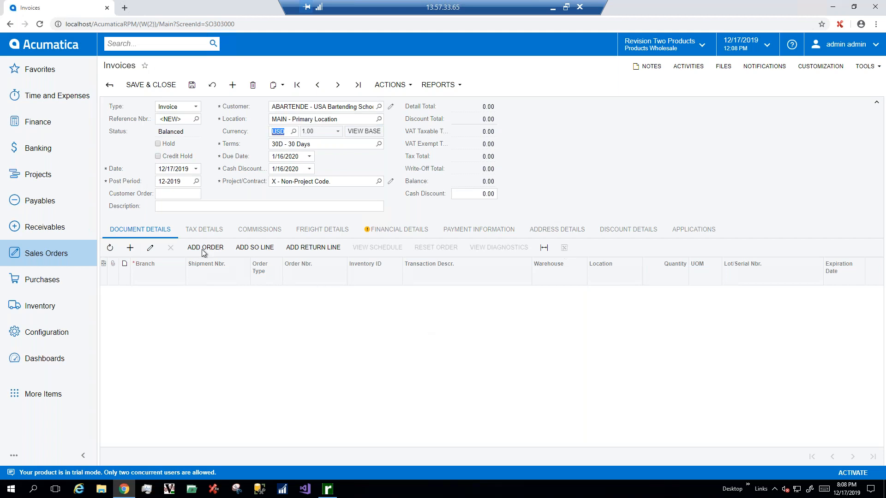
{"action": "left_click", "coordinate": [195, 86]}
Step: Add an invoice line for AALEGO500 - Lego 500 piece set with a quantity of 1, keeping the default branch, warehouse and location
{"action": "left_click", "coordinate": [130, 248]}
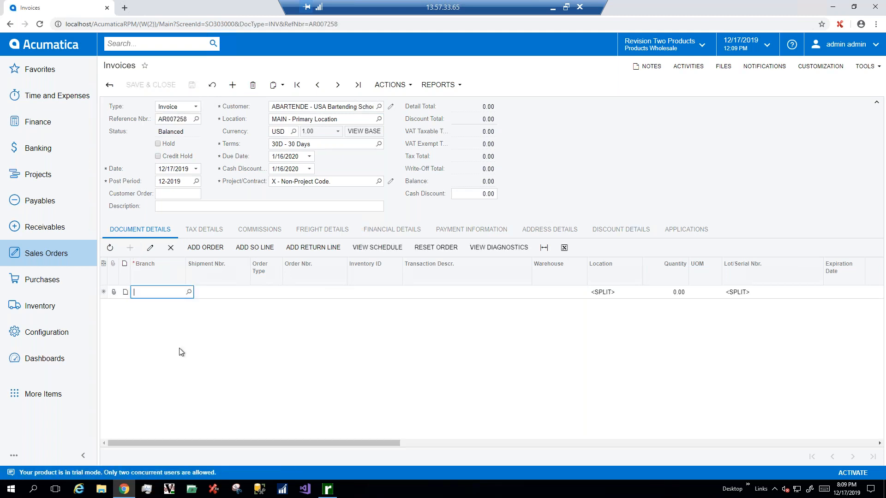
{"action": "key", "text": "Tab"}
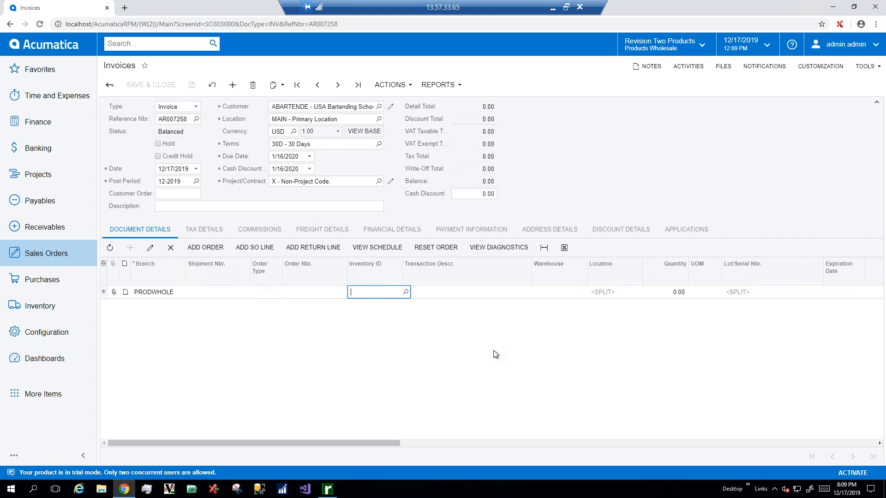
{"action": "type", "text": "lego"}
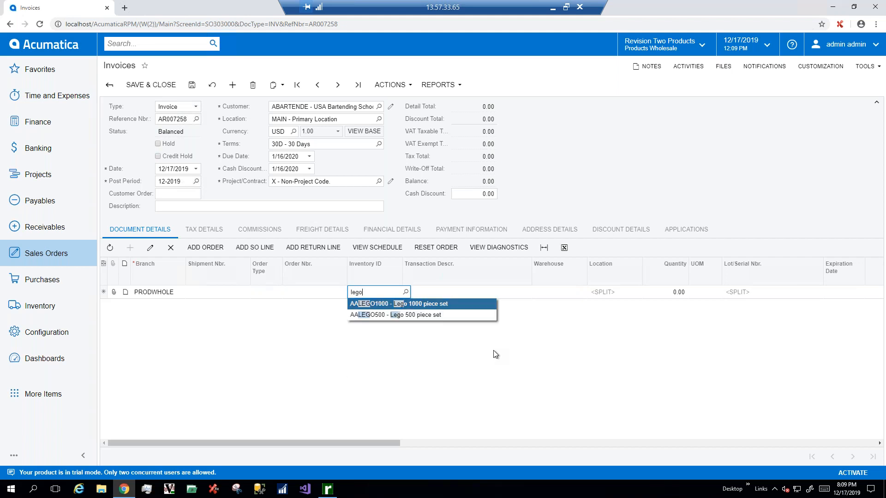
{"action": "key", "text": "Down"}
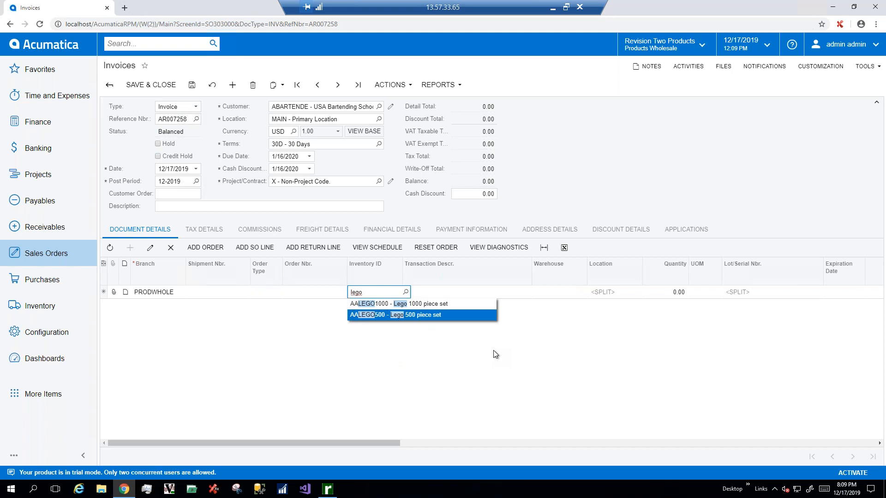
{"action": "key", "text": "Tab"}
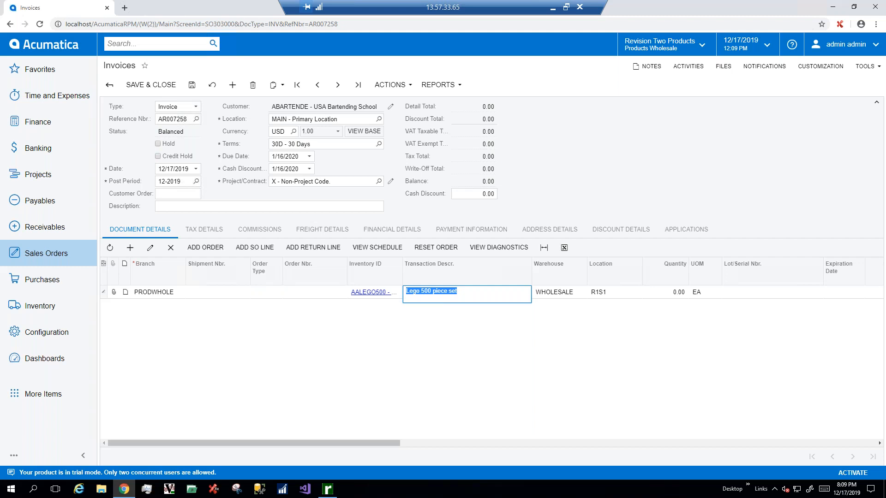
{"action": "key", "text": "Tab"}
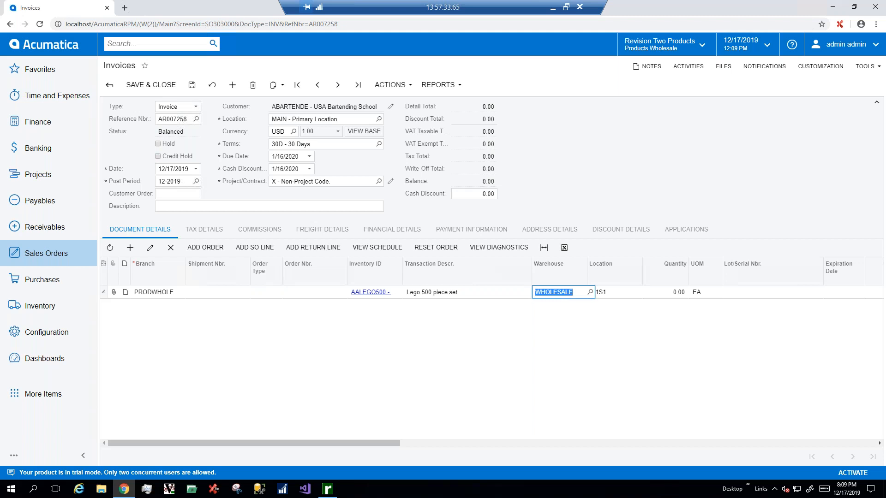
{"action": "key", "text": "Tab"}
{"action": "key", "text": "Tab"}
{"action": "type", "text": "1"}
{"action": "key", "text": "Tab"}
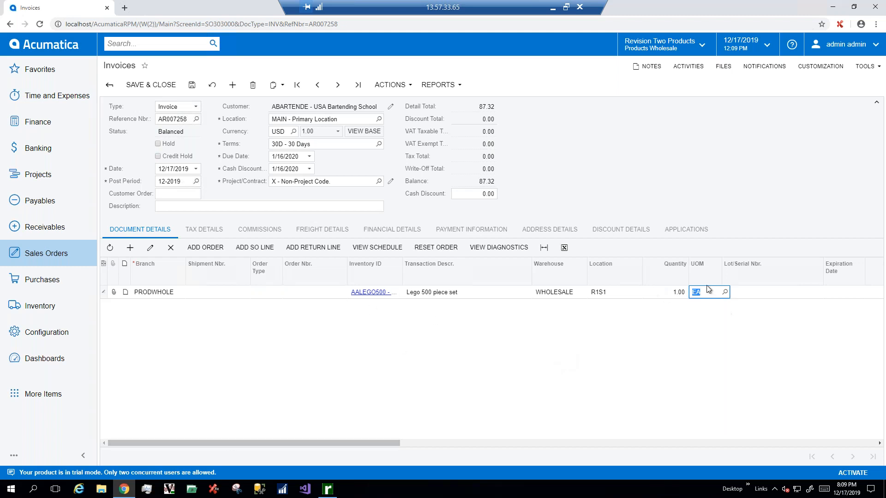
{"action": "key", "text": "Tab"}
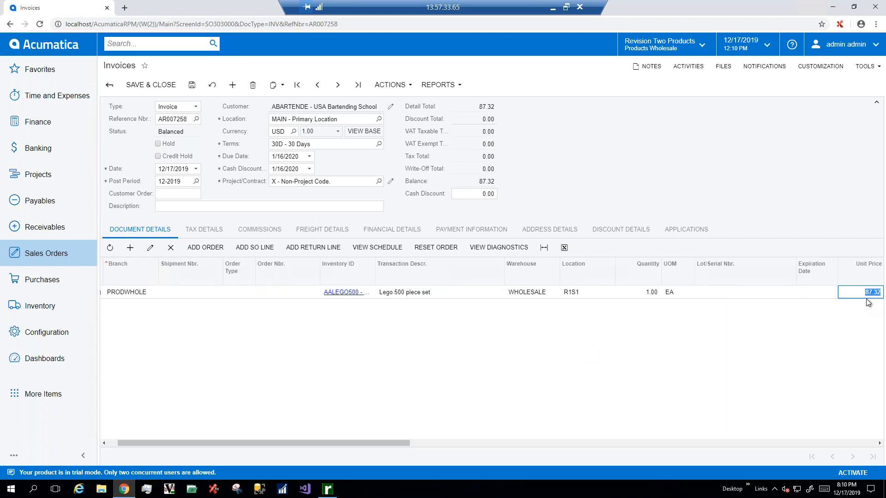
Step: Examine the Lego line's detailed pricing, including its margin and the accounts of the price adjustments, and return to the line list
{"action": "mouse_move", "coordinate": [273, 444]}
{"action": "left_mouse_down"}
{"action": "mouse_move", "coordinate": [229, 446]}
{"action": "mouse_move", "coordinate": [258, 443]}
{"action": "left_mouse_up"}
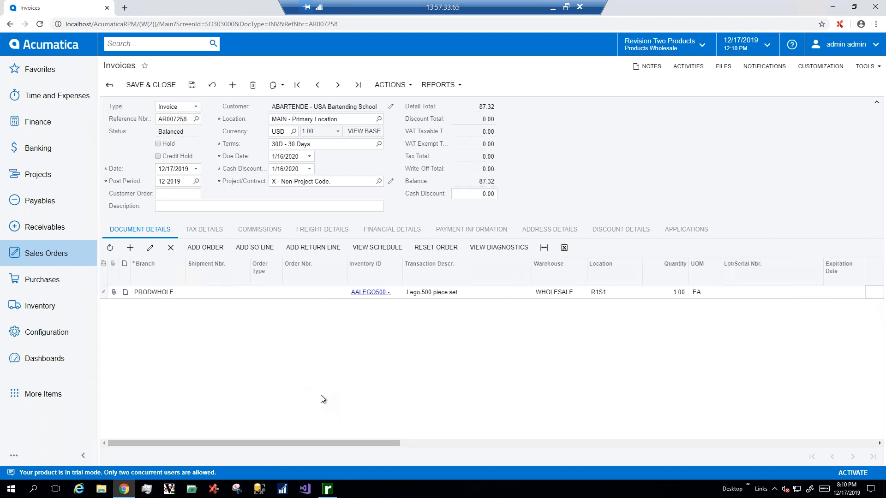
{"action": "left_click", "coordinate": [150, 249]}
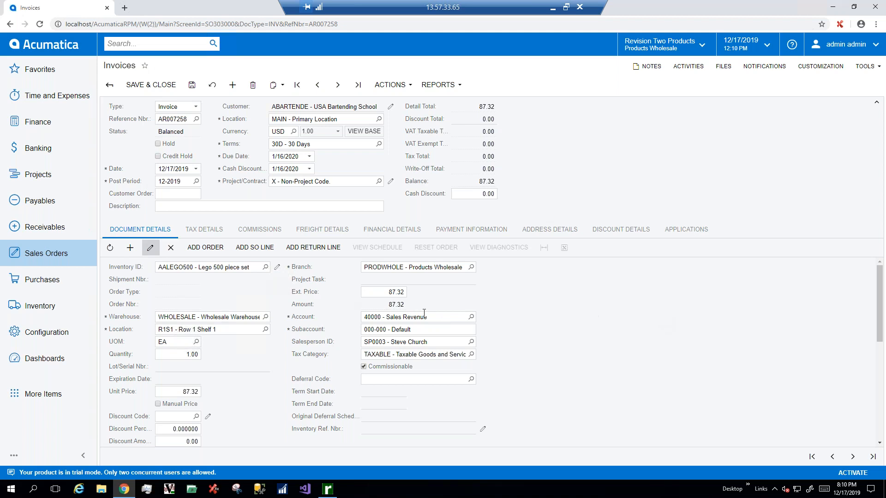
{"action": "scroll", "coordinate": [659, 336], "scroll_direction": "down", "scroll_amount": 3}
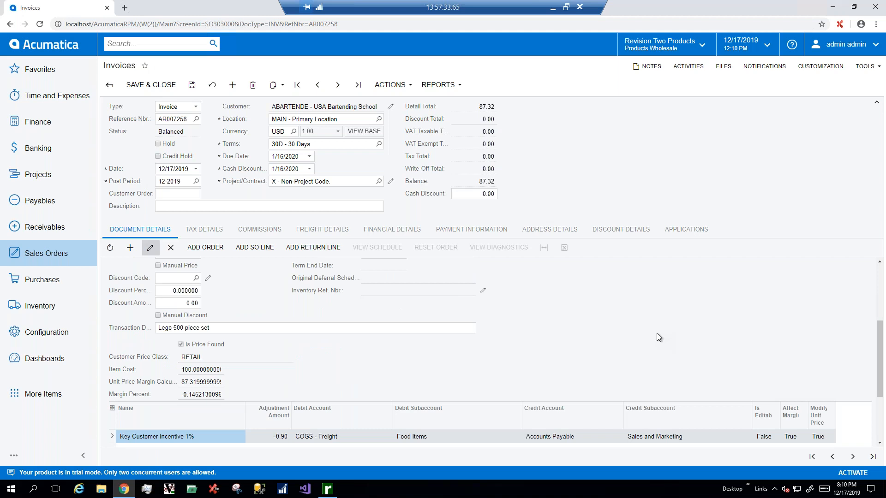
{"action": "scroll", "coordinate": [657, 337], "scroll_direction": "down", "scroll_amount": 3}
{"action": "scroll", "coordinate": [285, 332], "scroll_direction": "up", "scroll_amount": 2}
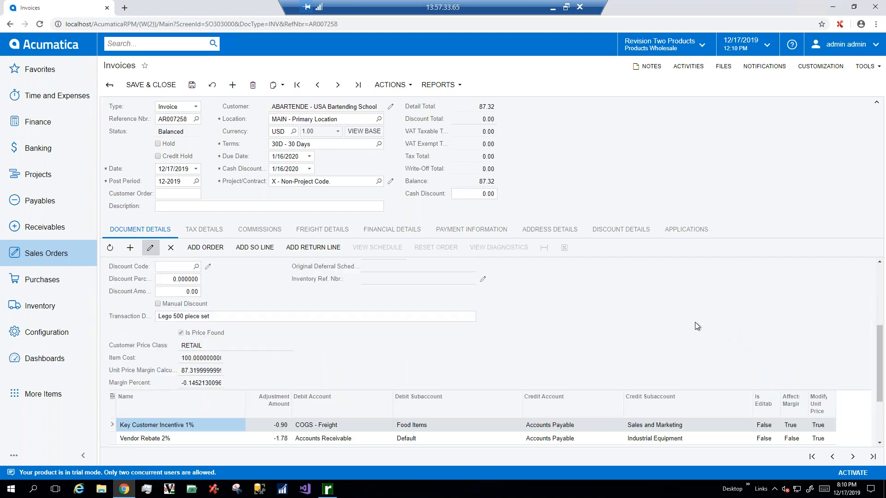
{"action": "scroll", "coordinate": [686, 325], "scroll_direction": "down", "scroll_amount": 1}
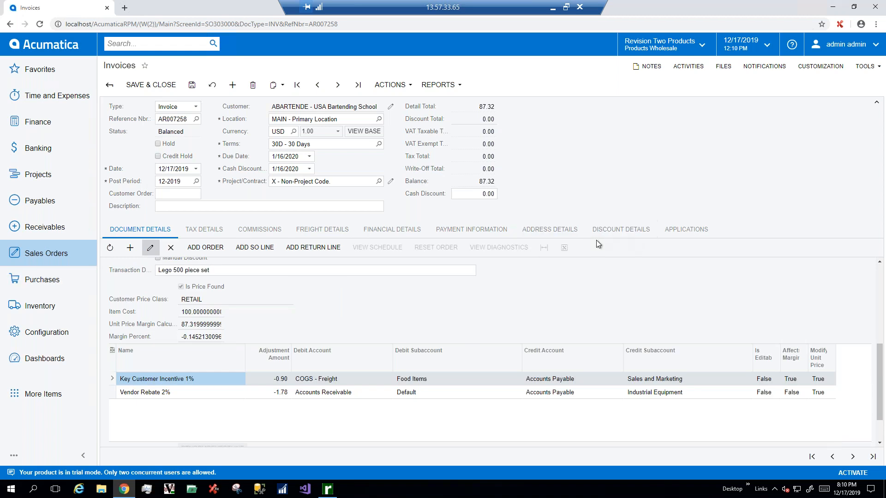
{"action": "scroll", "coordinate": [178, 285], "scroll_direction": "up", "scroll_amount": 1}
{"action": "scroll", "coordinate": [178, 286], "scroll_direction": "down", "scroll_amount": 1}
{"action": "left_click", "coordinate": [325, 396]}
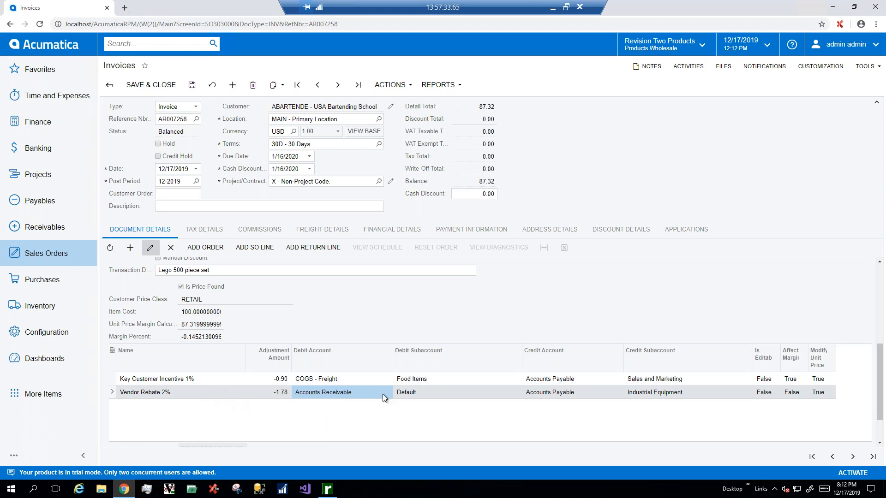
{"action": "left_click", "coordinate": [199, 392]}
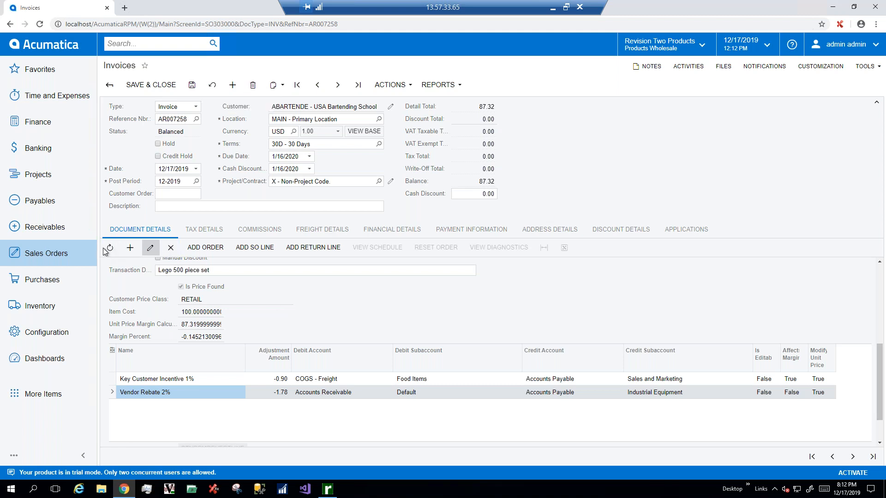
{"action": "left_click", "coordinate": [143, 230]}
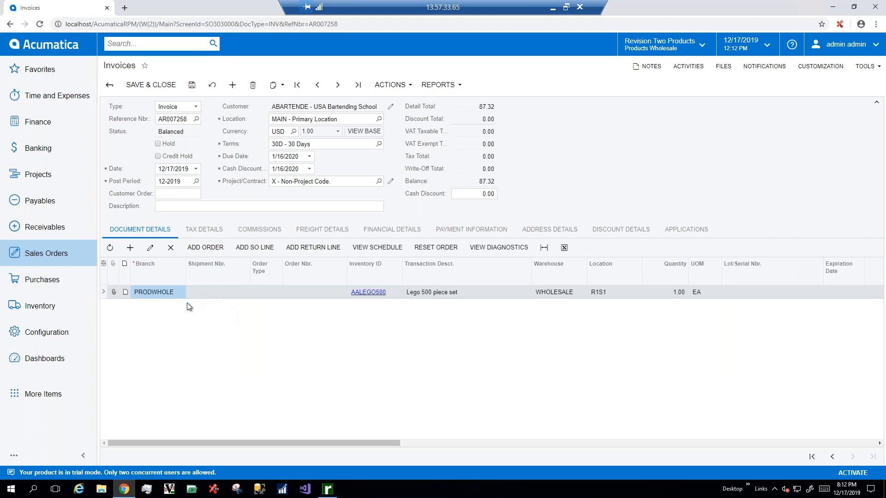
Step: Add a second invoice line for ELEBOSE1 - Bose Quiet Comfort Noise Cancel Headset with a quantity of 1
{"action": "left_click", "coordinate": [130, 249]}
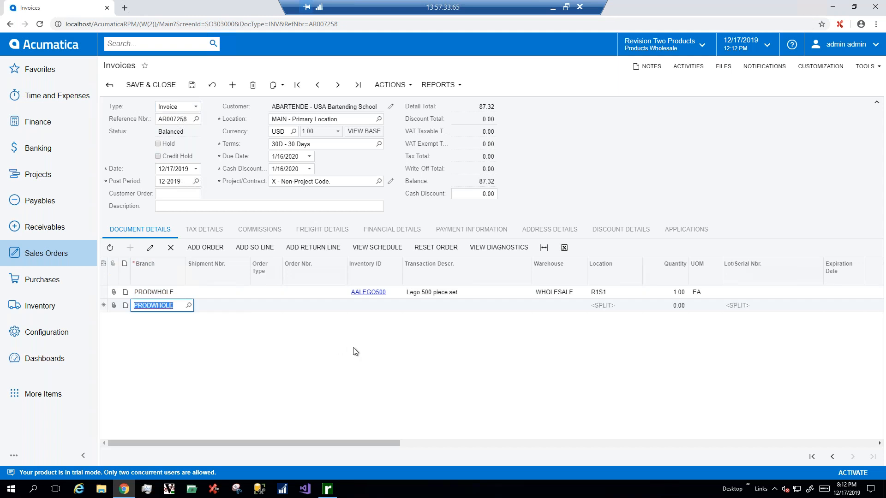
{"action": "key", "text": "Tab"}
{"action": "type", "text": "ele"}
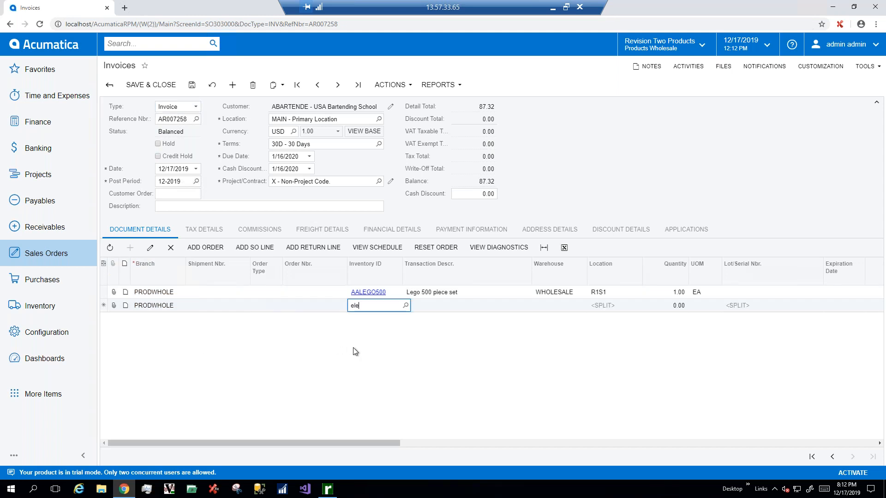
{"action": "type", "text": "bose"}
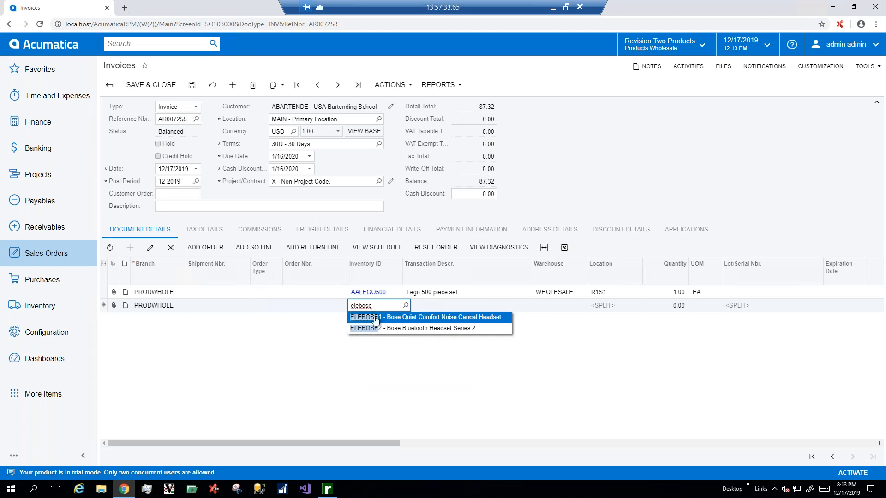
{"action": "key", "text": "Return"}
{"action": "key", "text": "Tab"}
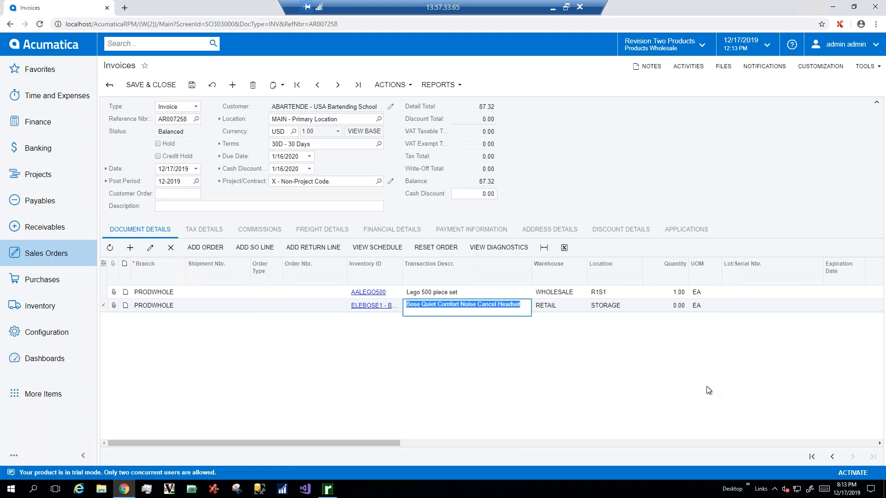
{"action": "key", "text": "Tab"}
{"action": "key", "text": "Tab"}
{"action": "key", "text": "Tab"}
{"action": "type", "text": "1"}
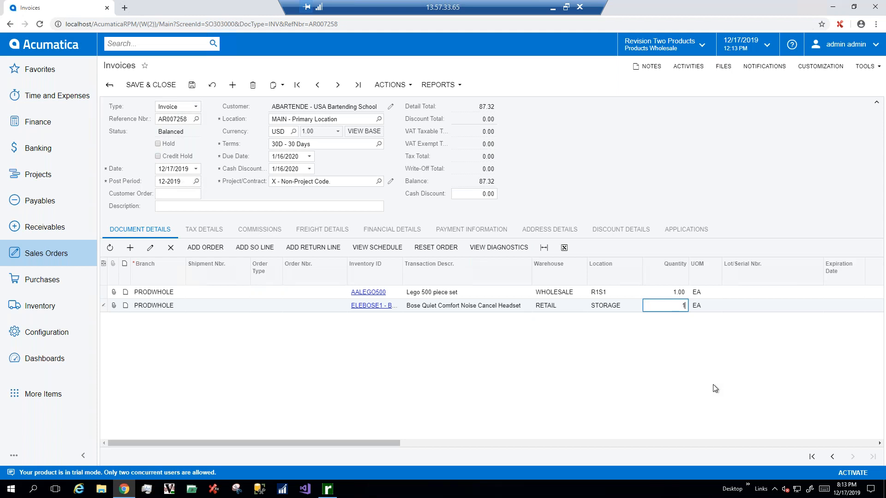
{"action": "key", "text": "Tab"}
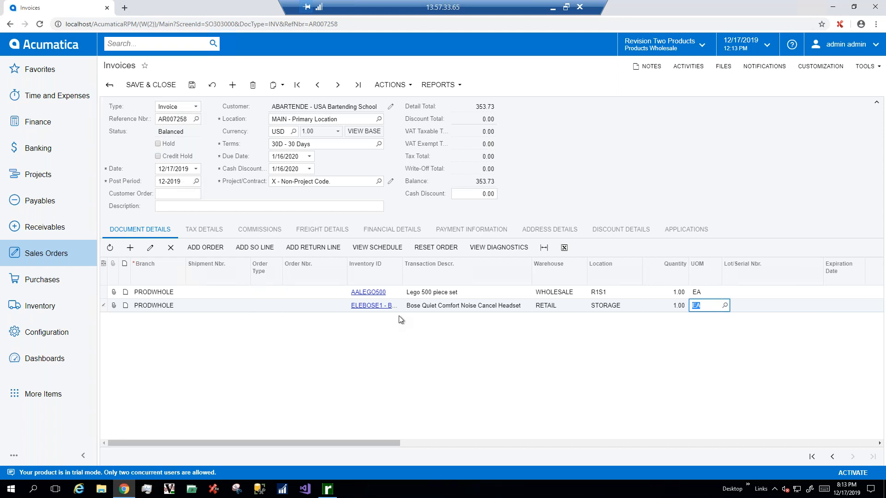
Step: Examine the margin and price adjustments in the Bose headset line's details, and return to the line list
{"action": "left_click", "coordinate": [152, 250]}
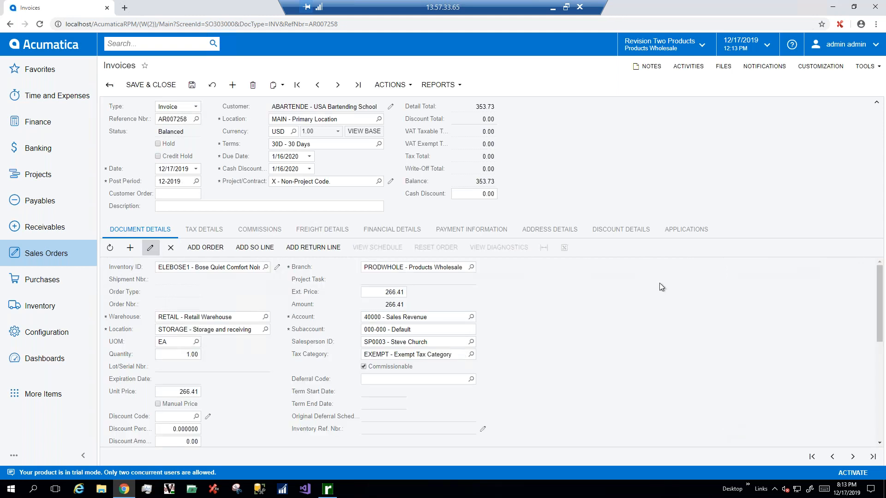
{"action": "scroll", "coordinate": [631, 292], "scroll_direction": "down", "scroll_amount": 10}
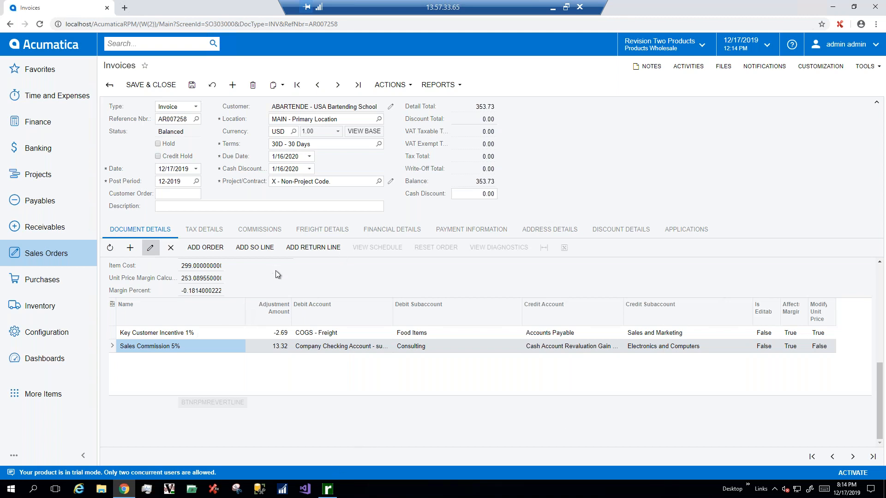
{"action": "left_click", "coordinate": [157, 243]}
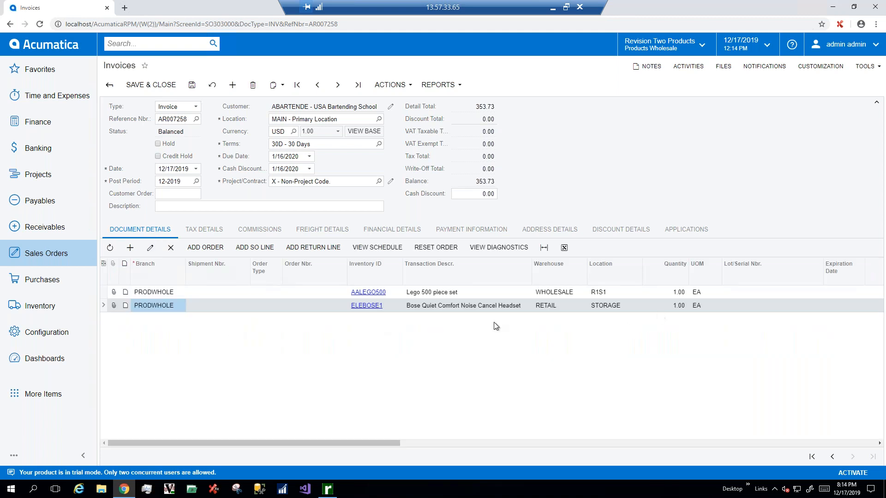
Step: Set the quantity of the Bose headset line to 22 in its detailed line form, leaving the price and discount fields unedited
{"action": "left_click", "coordinate": [677, 306]}
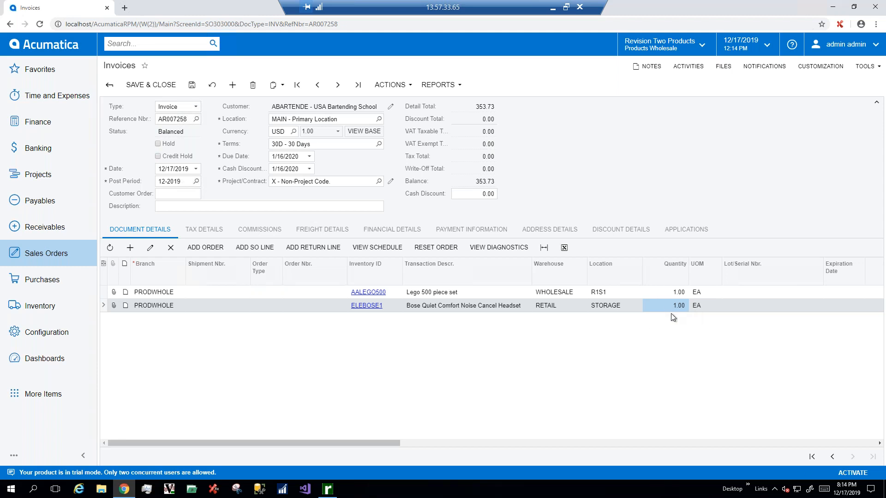
{"action": "left_click", "coordinate": [150, 303]}
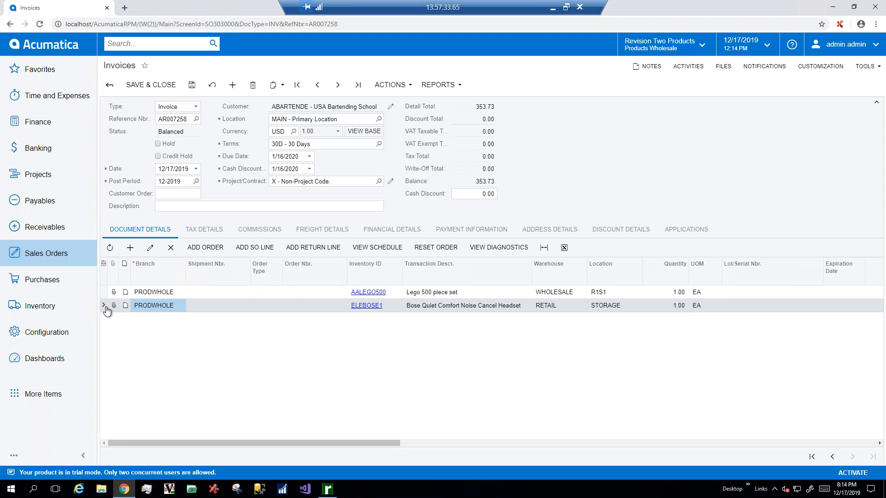
{"action": "left_click", "coordinate": [152, 249]}
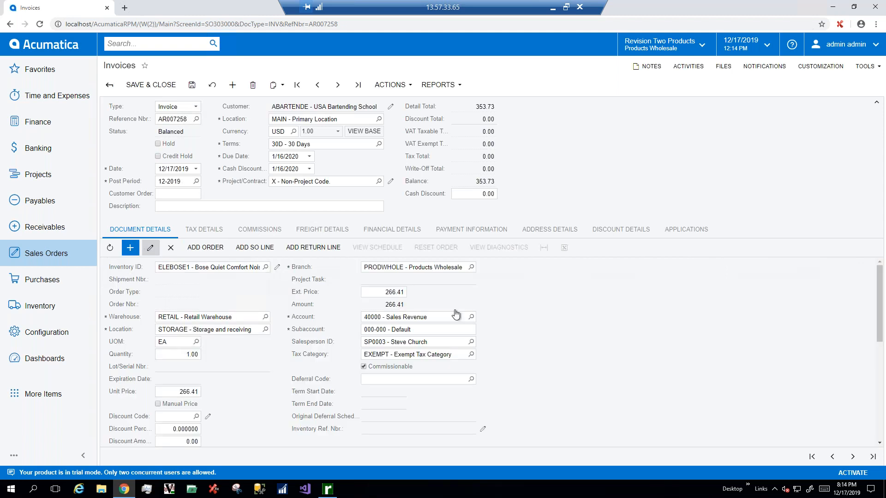
{"action": "left_click", "coordinate": [187, 354]}
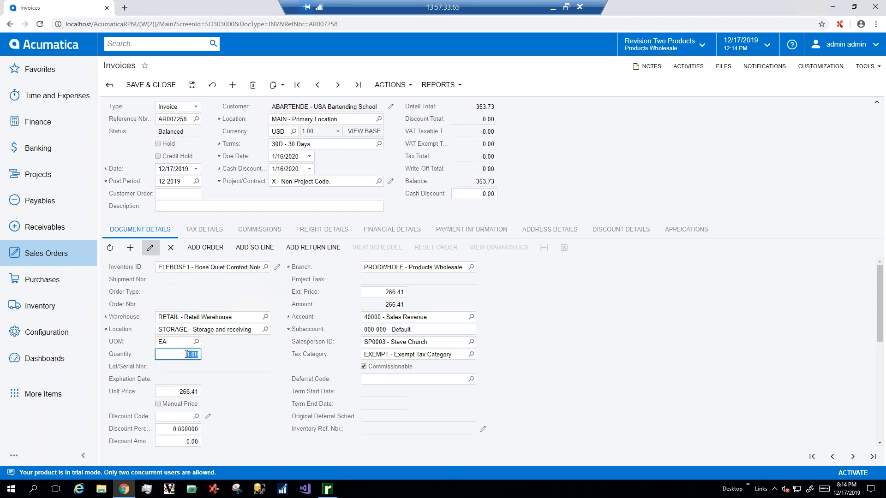
{"action": "type", "text": "22"}
{"action": "key", "text": "Tab"}
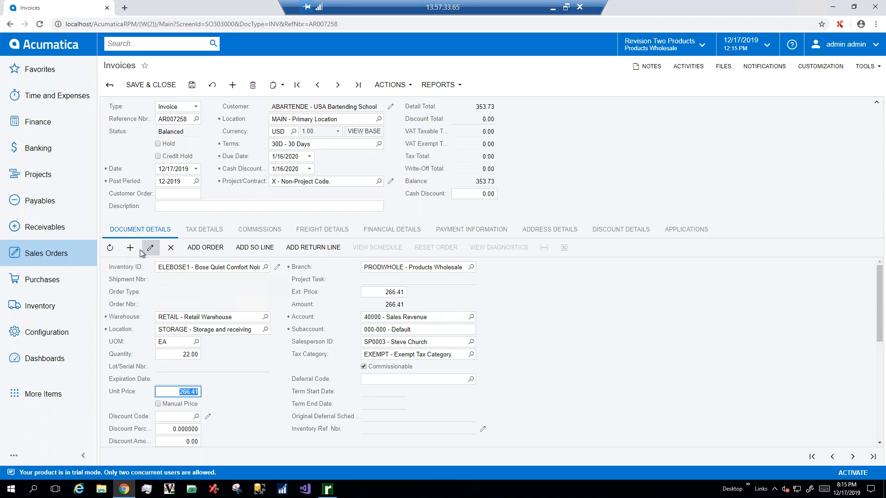
{"action": "key", "text": "Tab"}
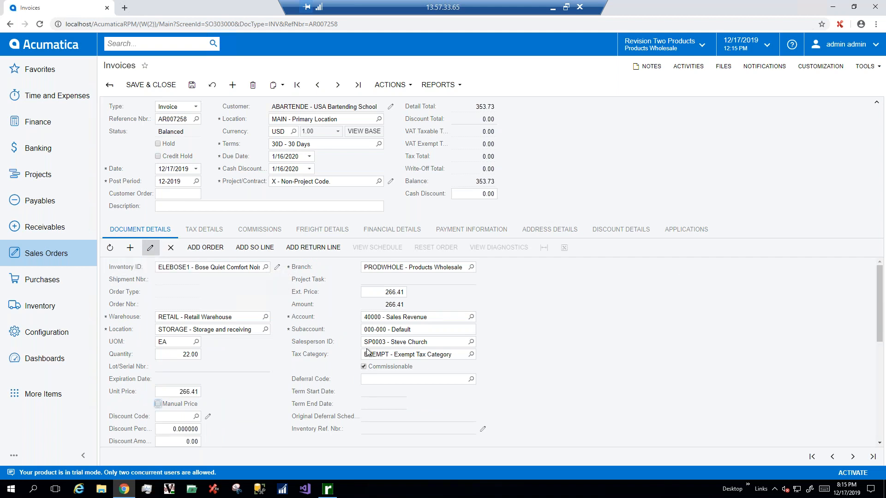
{"action": "key", "text": "Tab"}
{"action": "key", "text": "Tab"}
{"action": "key", "text": "Tab"}
{"action": "key", "text": "Tab"}
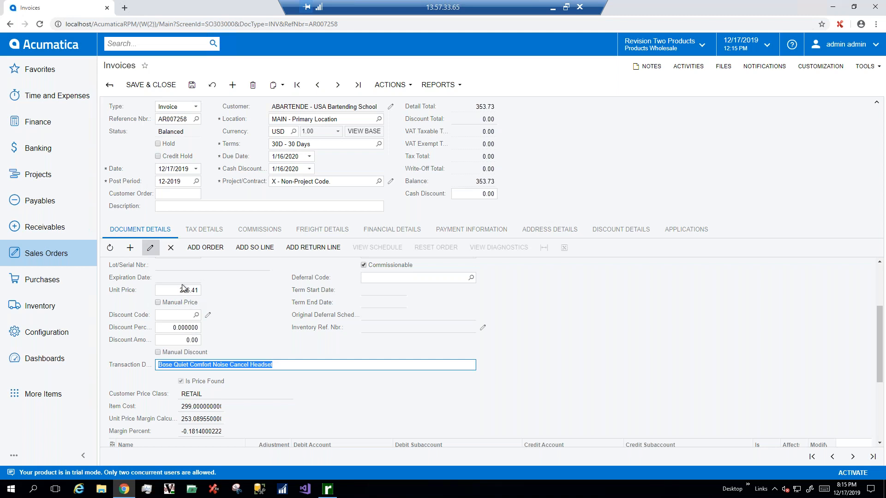
Step: Return to the invoice line list and examine the unit prices, extended prices and discounts of both lines
{"action": "scroll", "coordinate": [220, 340], "scroll_direction": "up", "scroll_amount": 2}
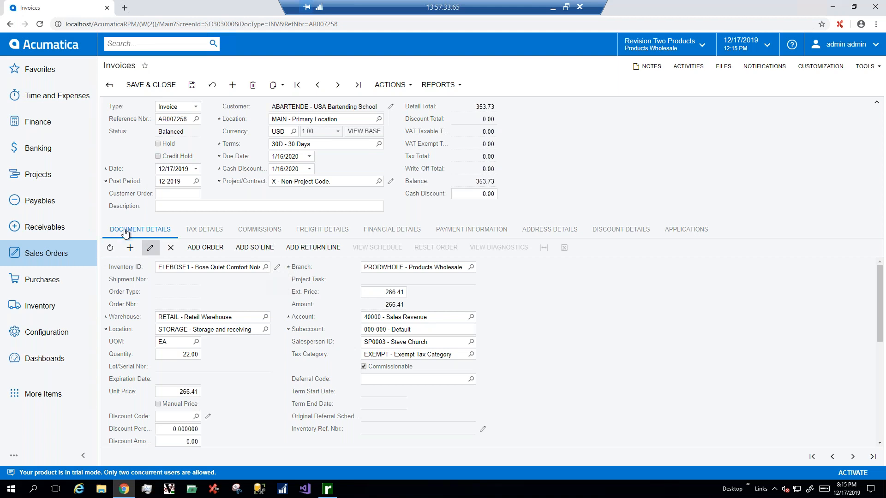
{"action": "left_click", "coordinate": [151, 248]}
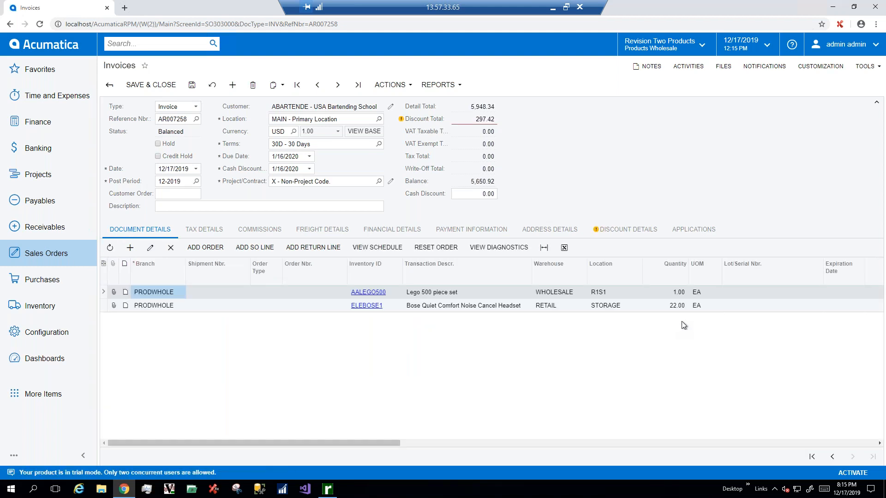
{"action": "left_click_drag", "start_coordinate": [364, 445], "coordinate": [512, 436]}
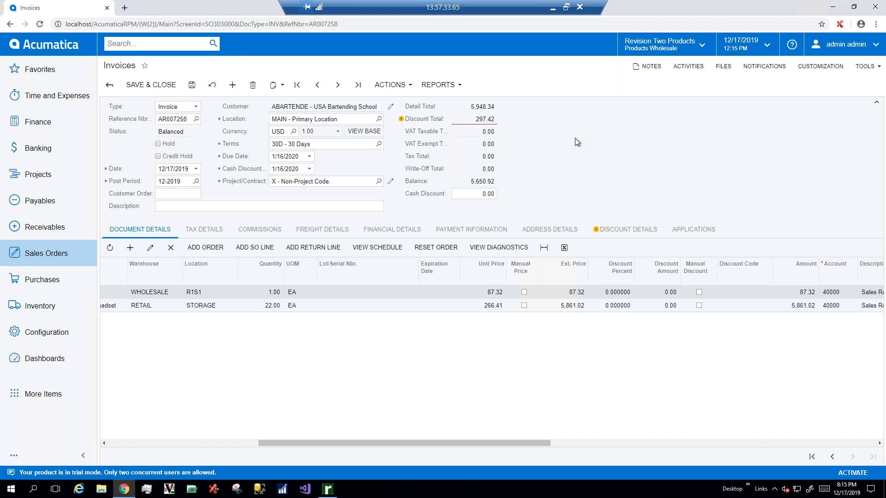
Step: Switch to Rockton Pricing Management and minimize its Price Book and Existing Price Books windows
{"action": "left_click", "coordinate": [833, 10]}
{"action": "left_click_drag", "start_coordinate": [333, 96], "coordinate": [543, 147]}
{"action": "left_click", "coordinate": [701, 145]}
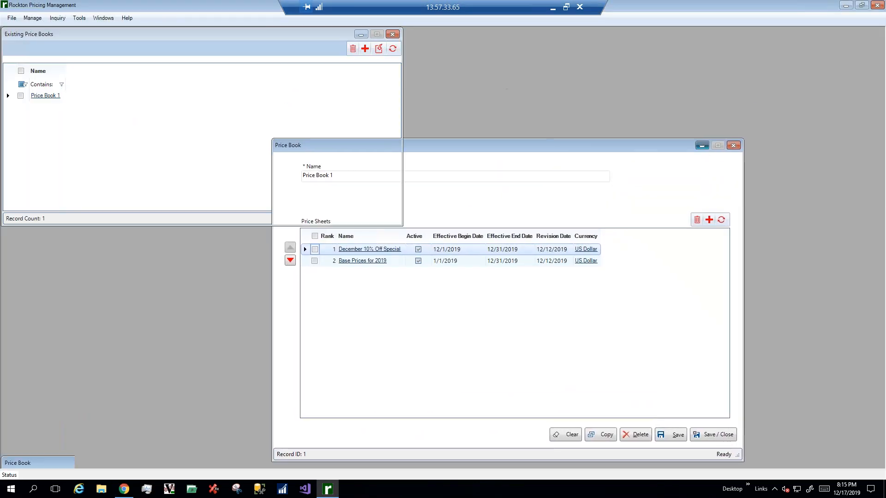
{"action": "left_click", "coordinate": [360, 35]}
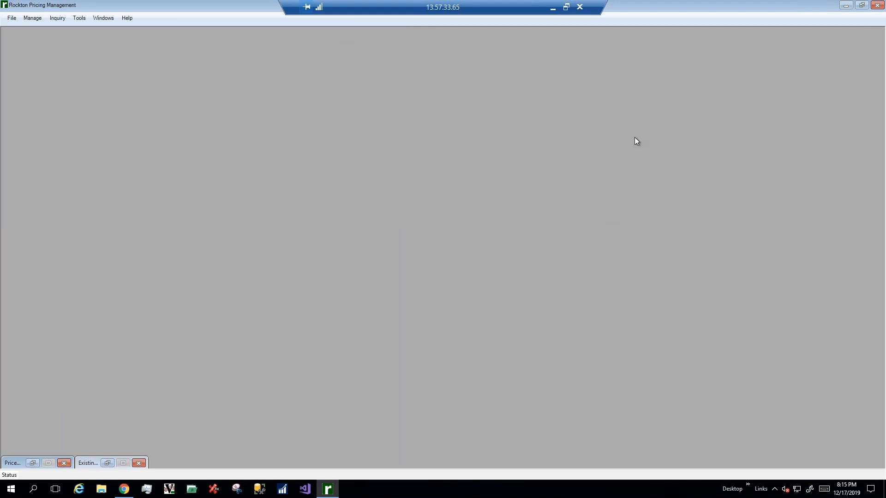
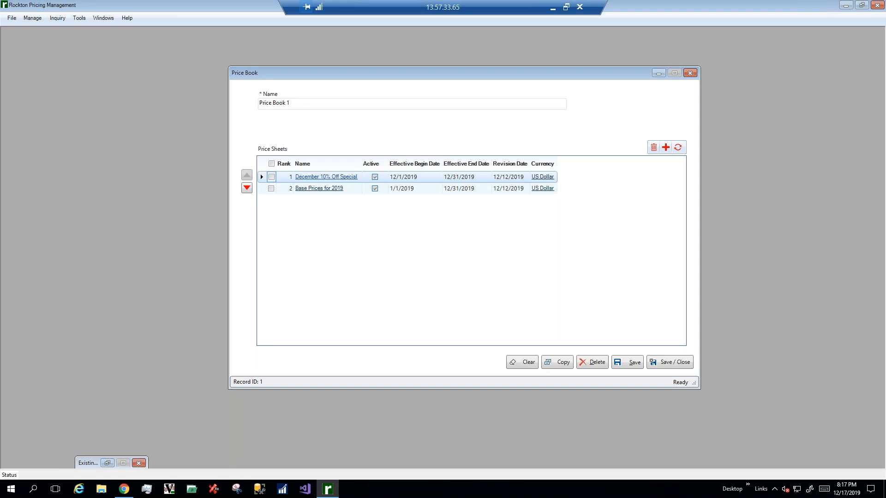
Step: Open the Base Prices for 2019 price sheet from Price Book 1
{"action": "left_click", "coordinate": [325, 191]}
{"action": "left_click_drag", "start_coordinate": [396, 122], "coordinate": [406, 56]}
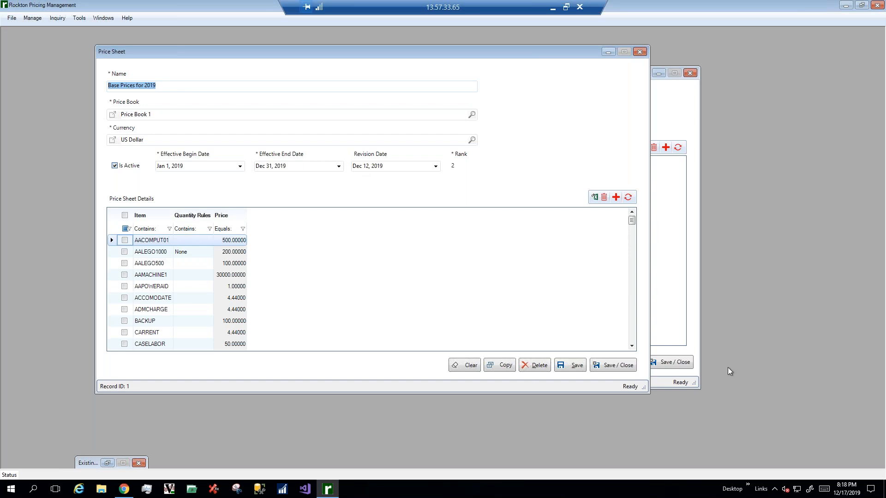
Step: Copy the Base Prices for 2019 price sheet and name the copy Black Friday
{"action": "left_click", "coordinate": [501, 365]}
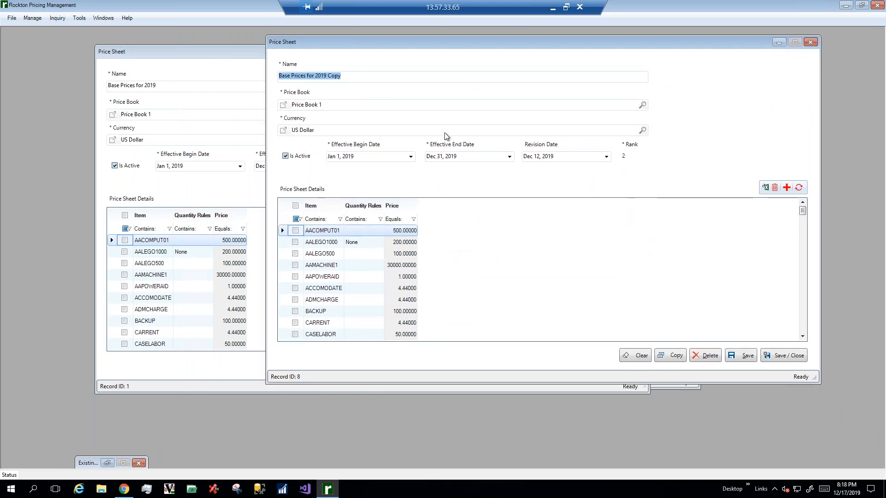
{"action": "left_click", "coordinate": [359, 77]}
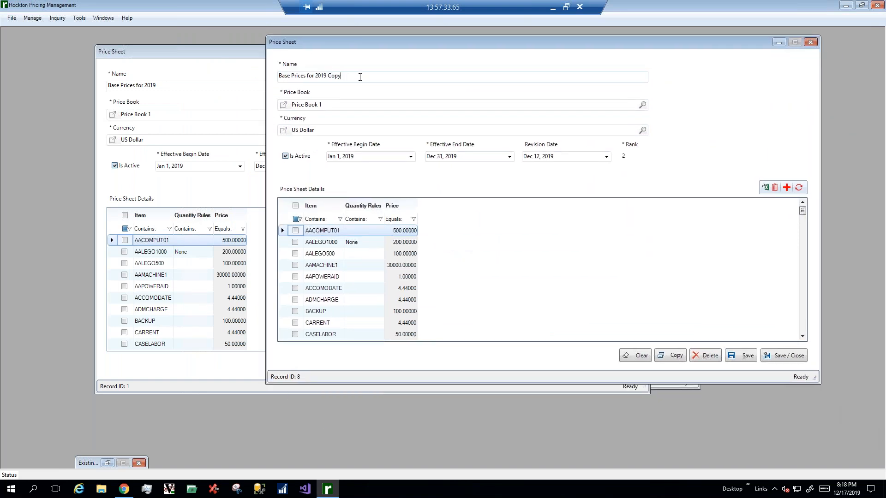
{"action": "left_click_drag", "start_coordinate": [359, 76], "coordinate": [267, 81]}
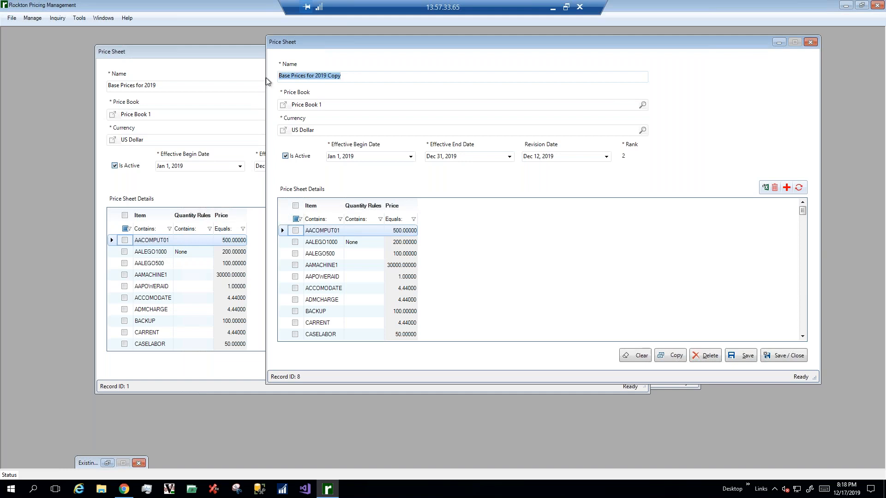
{"action": "type", "text": "Black Friday"}
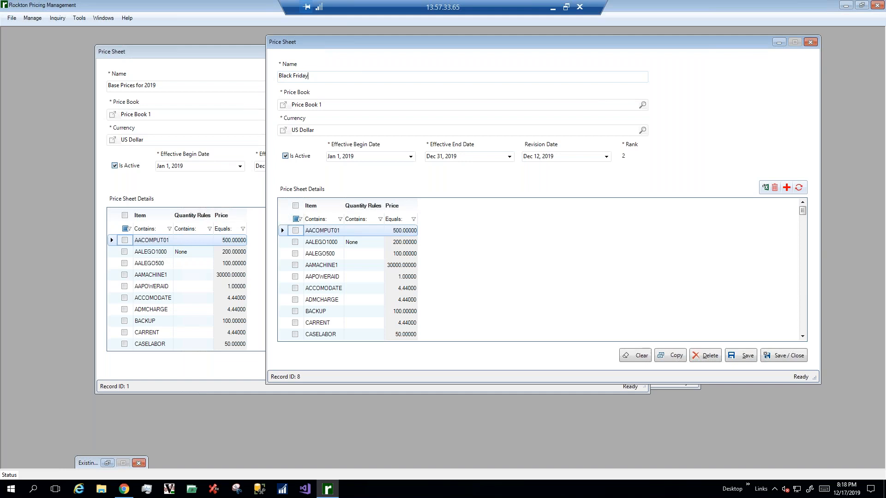
Step: Set the effective begin date of the Black Friday price sheet to Nov 20, 2020
{"action": "left_click", "coordinate": [369, 158]}
{"action": "left_click", "coordinate": [410, 156]}
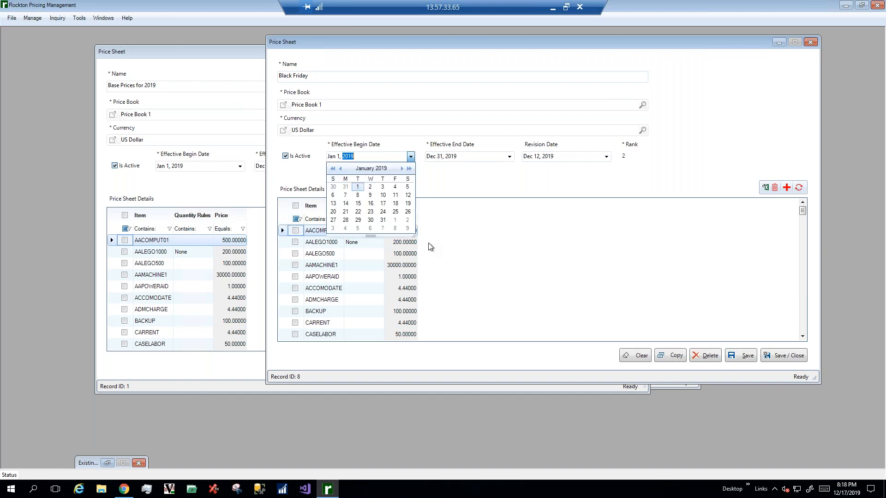
{"action": "left_click", "coordinate": [410, 170]}
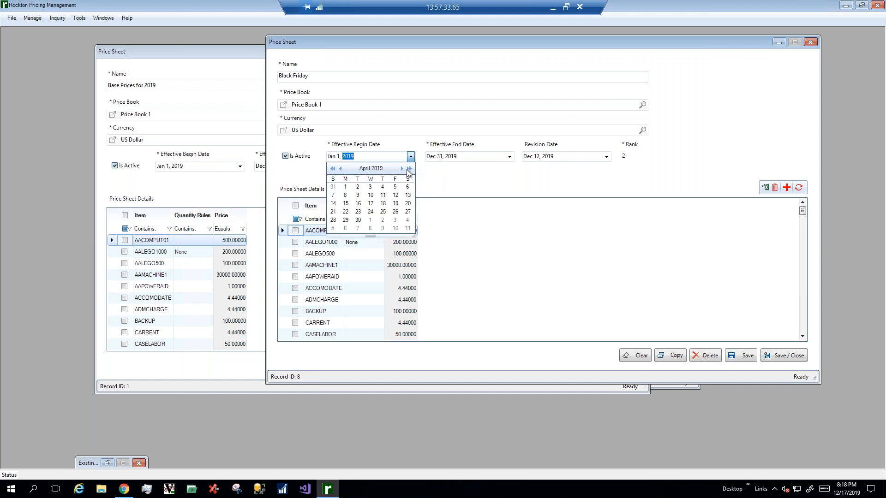
{"action": "left_click", "coordinate": [402, 168]}
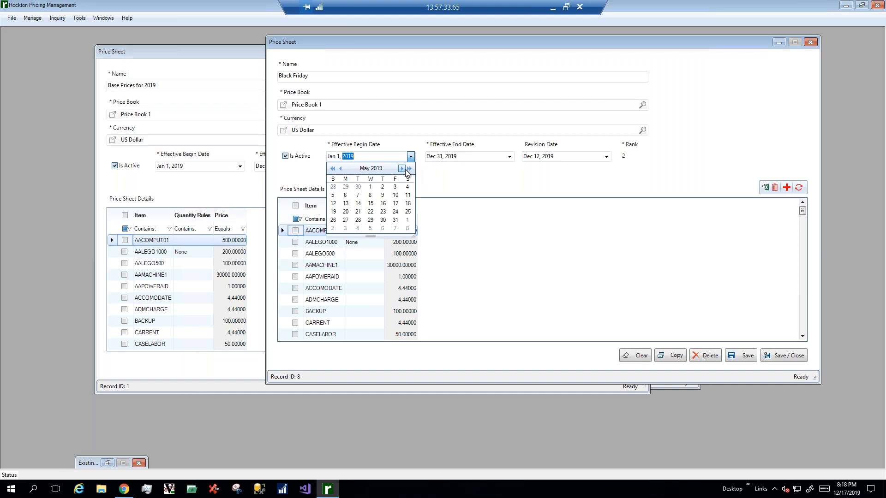
{"action": "left_click", "coordinate": [402, 169]}
{"action": "left_click", "coordinate": [402, 168]}
{"action": "left_click", "coordinate": [402, 169]}
{"action": "left_click", "coordinate": [403, 169]}
{"action": "left_click", "coordinate": [402, 169]}
{"action": "left_click", "coordinate": [403, 169]}
{"action": "left_click", "coordinate": [402, 169]}
{"action": "left_click", "coordinate": [402, 169]}
{"action": "left_click", "coordinate": [403, 169]}
{"action": "left_click", "coordinate": [402, 168]}
{"action": "left_click", "coordinate": [402, 169]}
{"action": "left_click", "coordinate": [403, 169]}
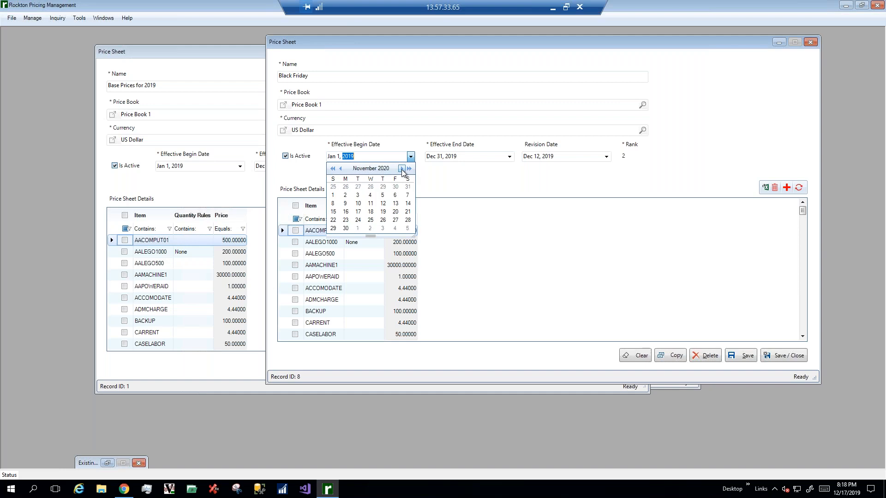
{"action": "left_click", "coordinate": [396, 211]}
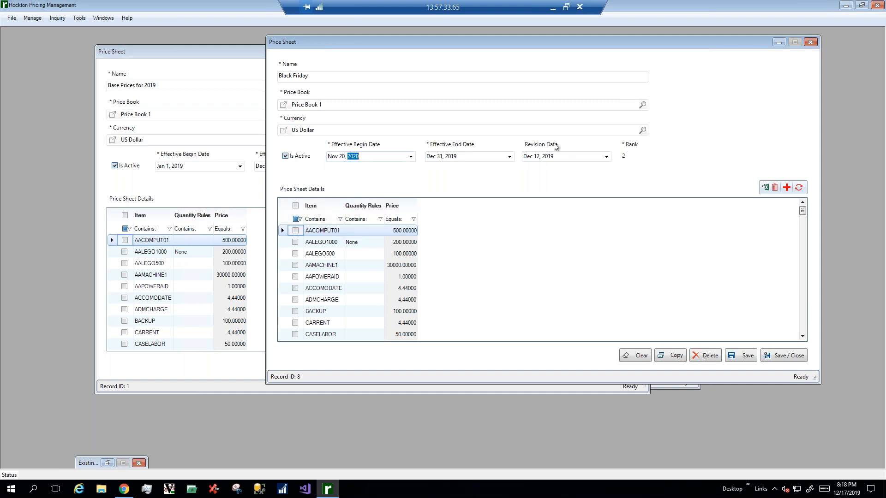
Step: Set the effective end date of the Black Friday price sheet to Nov 21, 2020
{"action": "left_click", "coordinate": [494, 158]}
{"action": "left_click", "coordinate": [509, 157]}
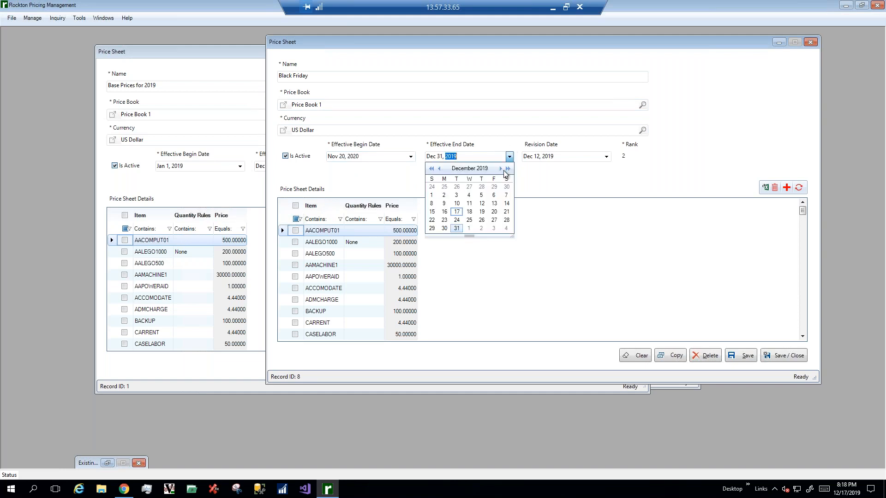
{"action": "left_click", "coordinate": [500, 169]}
{"action": "double_click", "coordinate": [500, 169]}
{"action": "triple_click", "coordinate": [501, 169]}
{"action": "double_click", "coordinate": [501, 169]}
{"action": "triple_click", "coordinate": [500, 169]}
{"action": "double_click", "coordinate": [439, 168]}
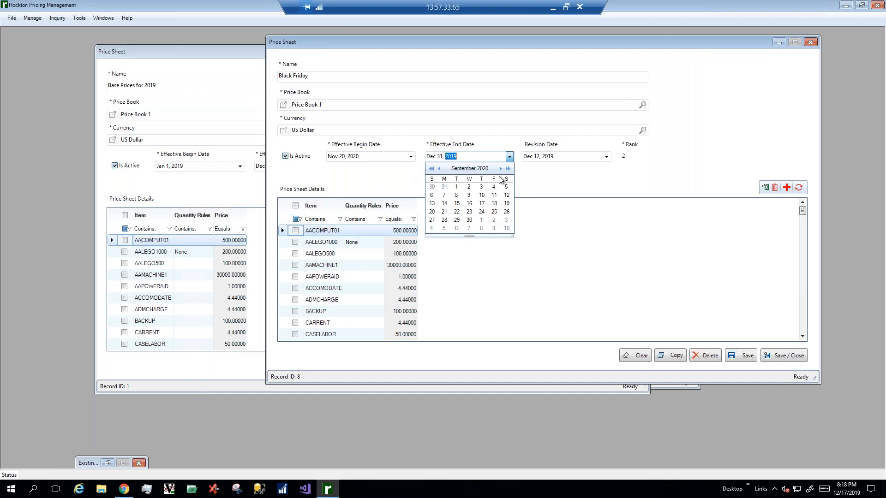
{"action": "left_click", "coordinate": [495, 169]}
{"action": "left_click", "coordinate": [499, 169]}
{"action": "left_click", "coordinate": [500, 168]}
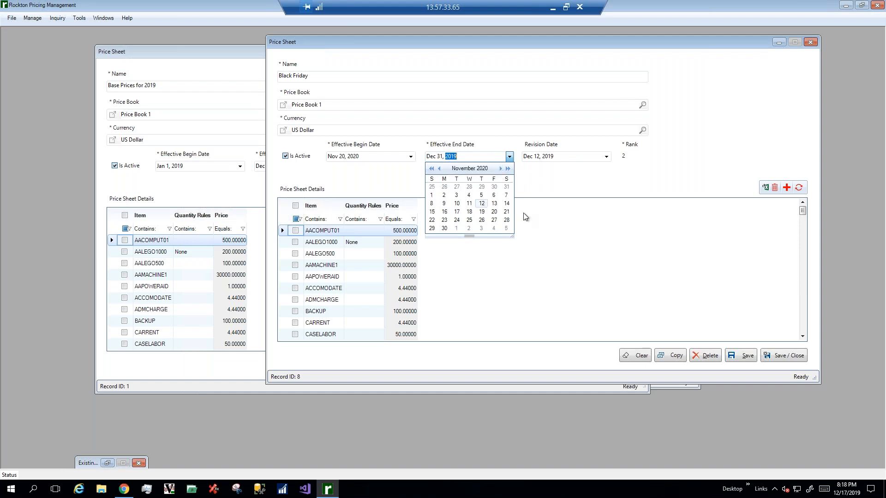
{"action": "left_click", "coordinate": [506, 212]}
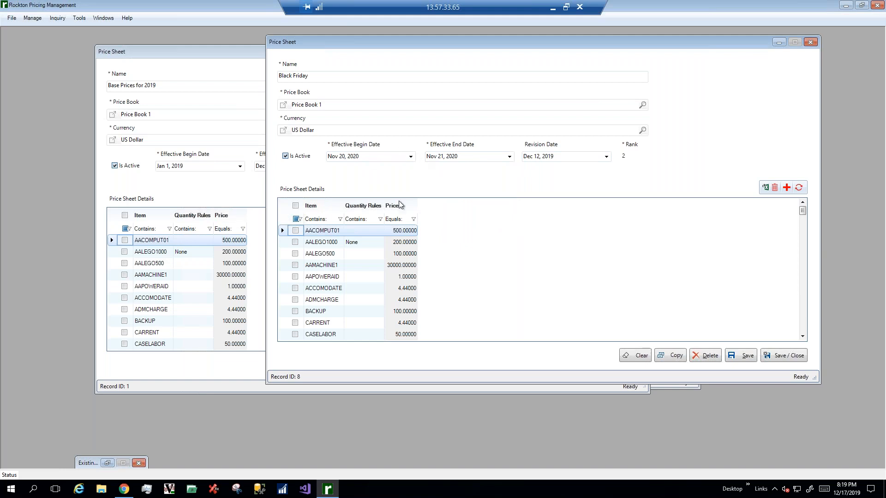
Step: Set the AACOMPUT01 price to 250 in the Black Friday sheet and look through the remaining item prices
{"action": "left_click", "coordinate": [406, 230]}
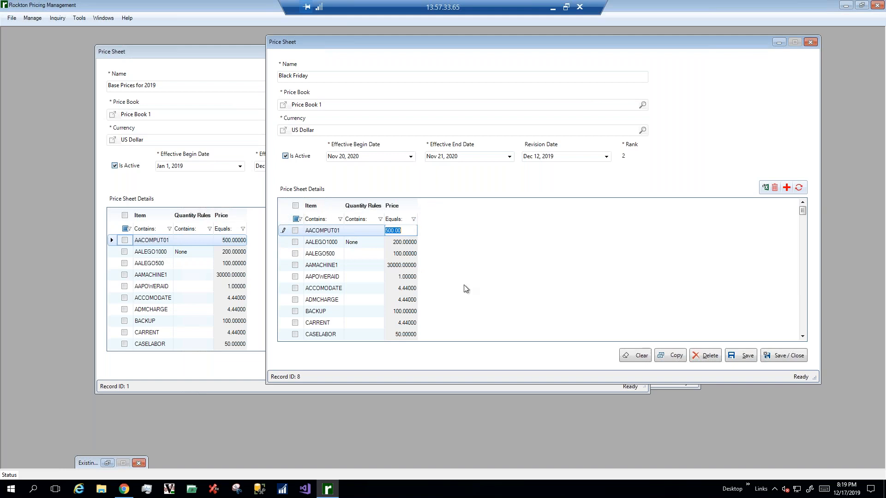
{"action": "type", "text": "25"}
{"action": "key", "text": "Tab"}
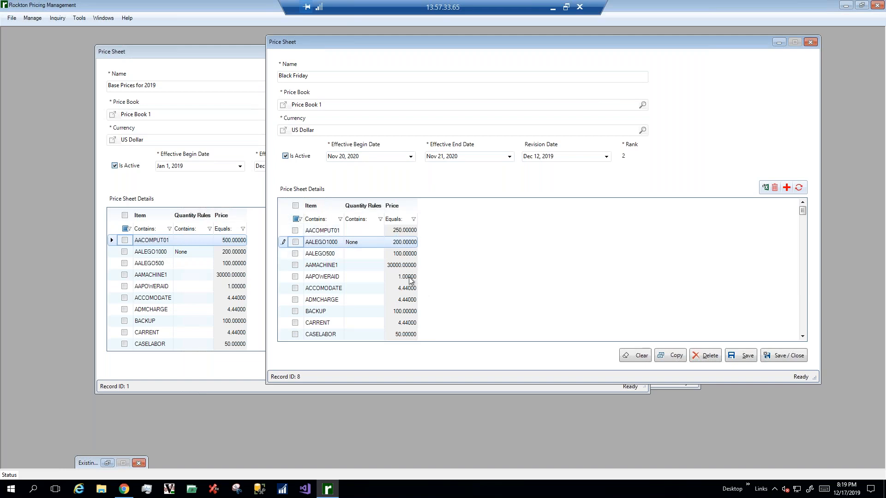
{"action": "scroll", "coordinate": [411, 279], "scroll_direction": "down", "scroll_amount": 1}
{"action": "scroll", "coordinate": [411, 279], "scroll_direction": "down", "scroll_amount": 3}
{"action": "scroll", "coordinate": [412, 278], "scroll_direction": "down", "scroll_amount": 3}
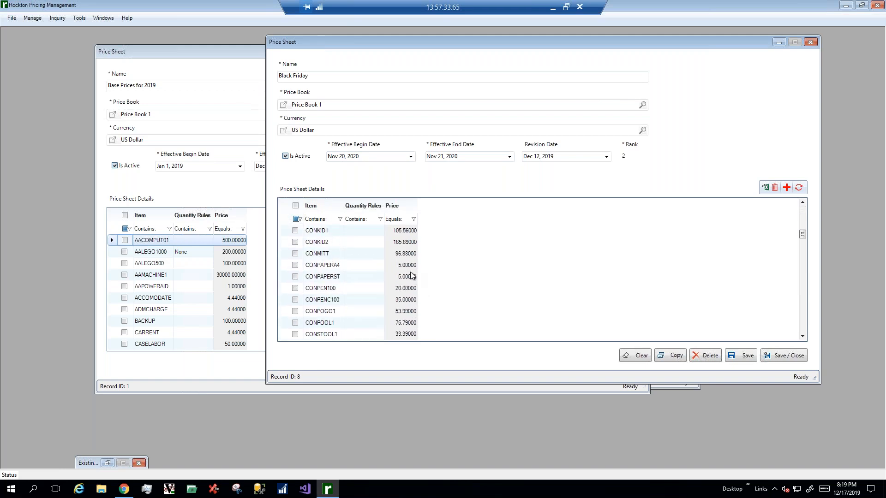
{"action": "scroll", "coordinate": [412, 279], "scroll_direction": "up", "scroll_amount": 7}
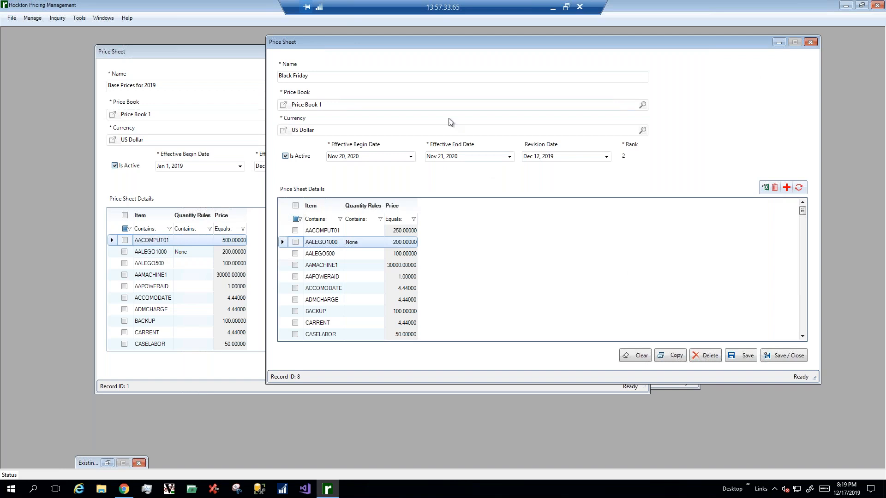
Step: Delete the Black Friday price sheet together with its details, discarding the unsaved changes
{"action": "left_click", "coordinate": [705, 355]}
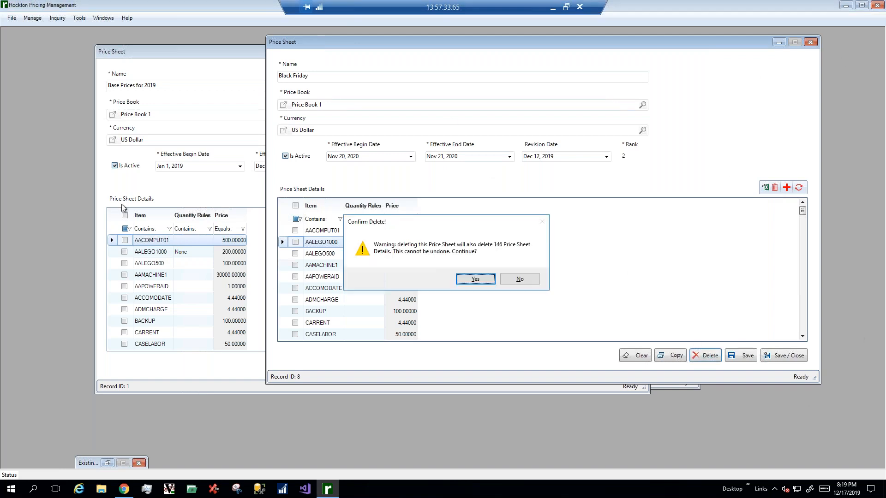
{"action": "left_click", "coordinate": [475, 279]}
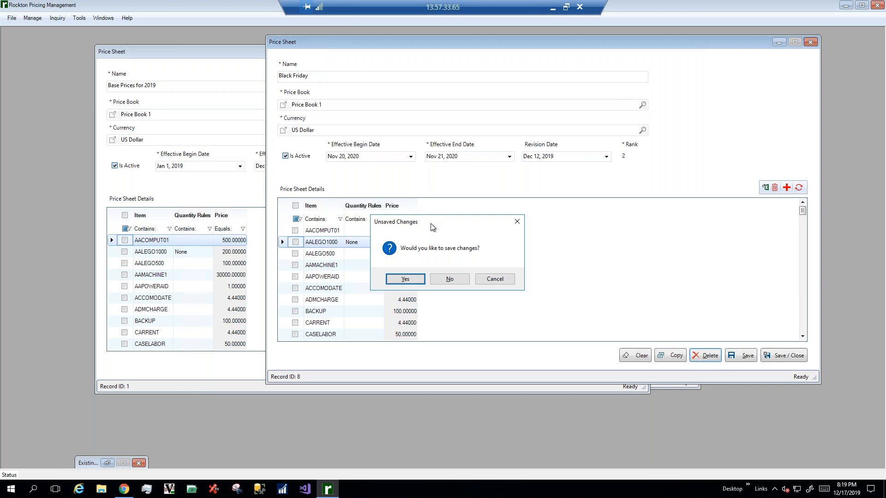
{"action": "left_click", "coordinate": [449, 279]}
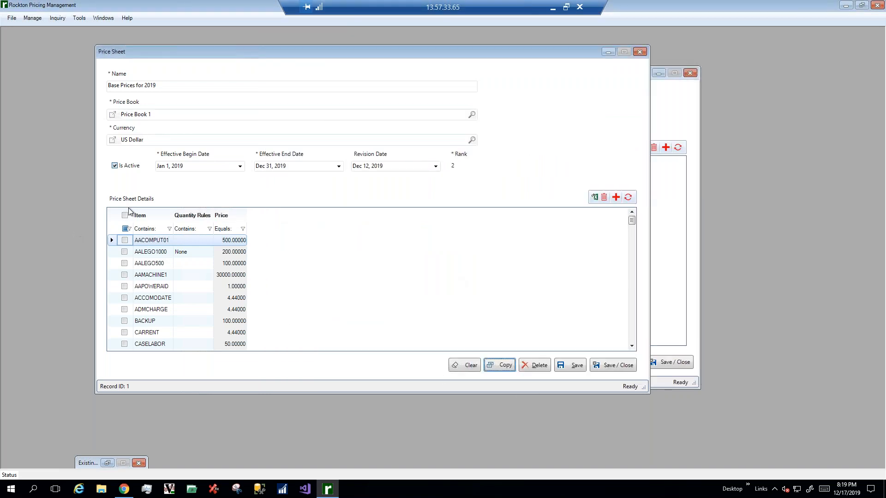
Step: Make a fresh copy of the Base Prices for 2019 price sheet
{"action": "left_click", "coordinate": [501, 365]}
{"action": "left_click_drag", "start_coordinate": [220, 143], "coordinate": [304, 43]}
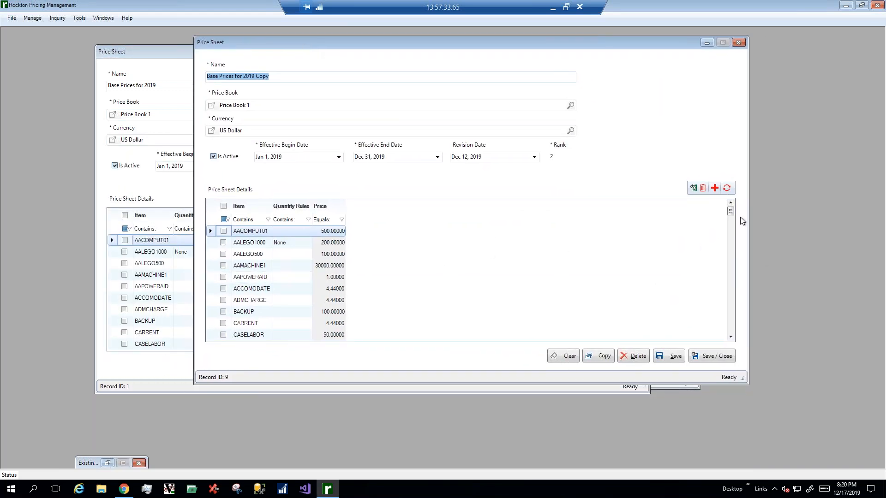
Step: Examine the volume pricing quantity breaks of item ELEBOSE1 in the copied price sheet, and close its detail
{"action": "left_click_drag", "start_coordinate": [731, 212], "coordinate": [732, 256]}
{"action": "left_click", "coordinate": [257, 258]}
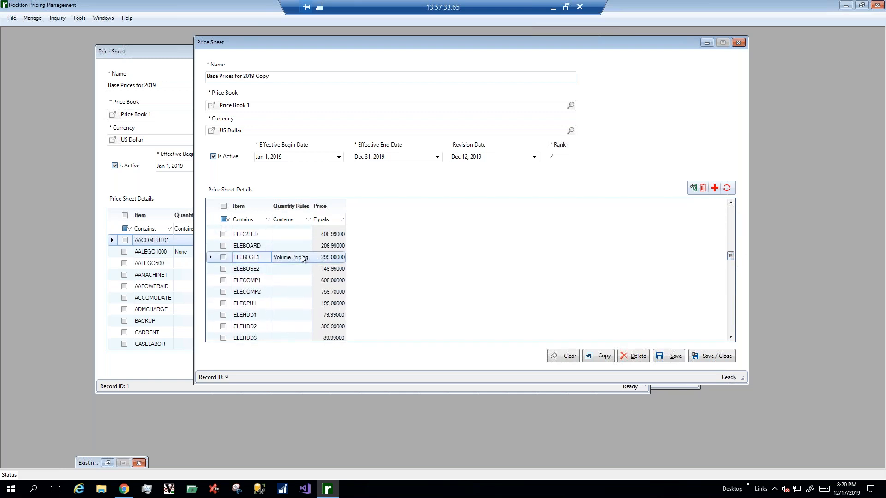
{"action": "double_click", "coordinate": [242, 261]}
{"action": "left_click_drag", "start_coordinate": [411, 158], "coordinate": [531, 34]}
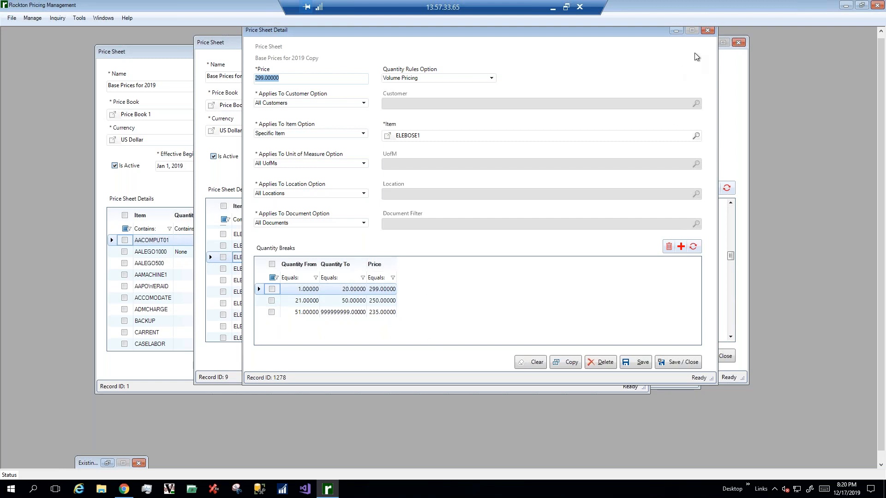
{"action": "left_click", "coordinate": [707, 30]}
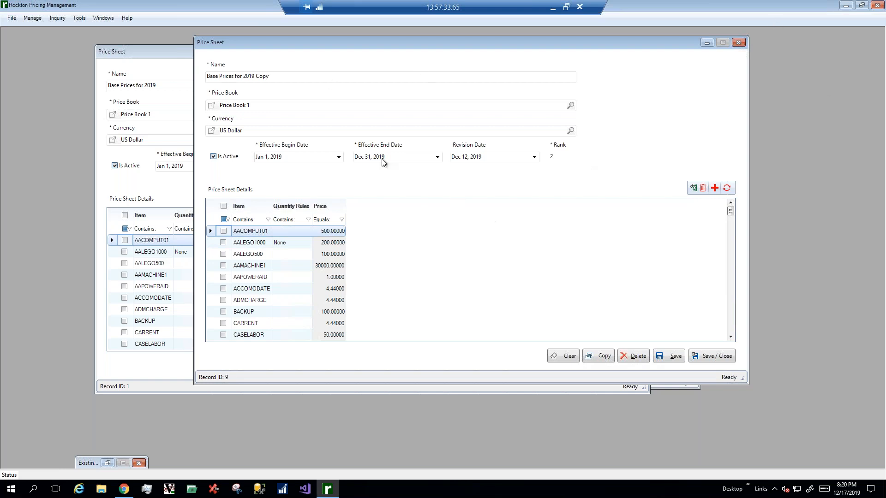
Step: Set the effective begin date of the copied price sheet to Jan 1, 2020
{"action": "left_click", "coordinate": [339, 157]}
{"action": "left_click", "coordinate": [337, 169]}
{"action": "left_click", "coordinate": [330, 169]}
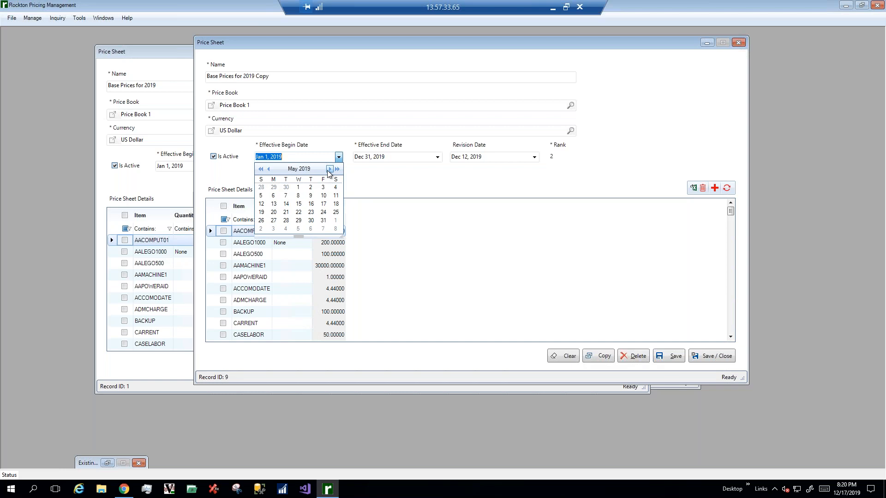
{"action": "left_click", "coordinate": [261, 169]}
{"action": "left_click", "coordinate": [330, 169]}
{"action": "left_click", "coordinate": [329, 170]}
{"action": "left_click", "coordinate": [329, 170]}
{"action": "left_click", "coordinate": [329, 169]}
{"action": "left_click", "coordinate": [329, 169]}
{"action": "left_click", "coordinate": [329, 170]}
{"action": "left_click", "coordinate": [329, 169]}
{"action": "left_click", "coordinate": [329, 169]}
{"action": "left_click", "coordinate": [329, 170]}
{"action": "left_click", "coordinate": [329, 169]}
{"action": "left_click", "coordinate": [329, 169]}
{"action": "left_click", "coordinate": [298, 188]}
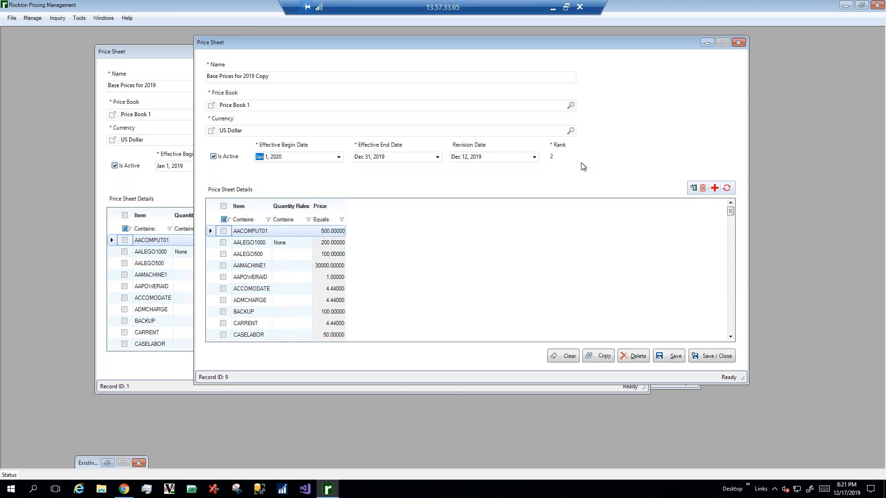
Step: Set the effective end date of the copied price sheet to Dec 31, 2020 and save the sheet
{"action": "left_click", "coordinate": [398, 155]}
{"action": "type", "text": "2020"}
{"action": "left_click", "coordinate": [676, 357]}
Step: Rename the copied price sheet as Prices for 2020, save it and close it
{"action": "left_click", "coordinate": [239, 75]}
{"action": "left_click_drag", "start_coordinate": [218, 76], "coordinate": [202, 75]}
{"action": "key", "text": "Delete"}
{"action": "left_click_drag", "start_coordinate": [233, 76], "coordinate": [324, 77]}
{"action": "type", "text": "2020"}
{"action": "left_click", "coordinate": [675, 356]}
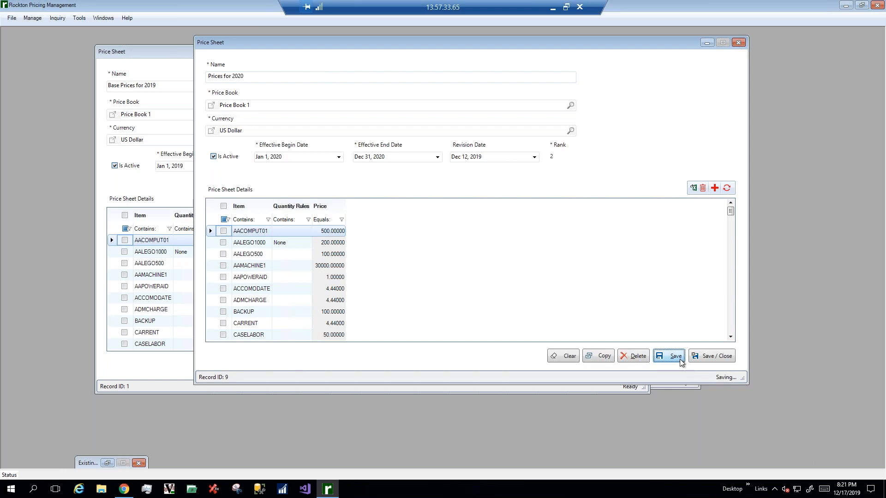
{"action": "left_click", "coordinate": [710, 357]}
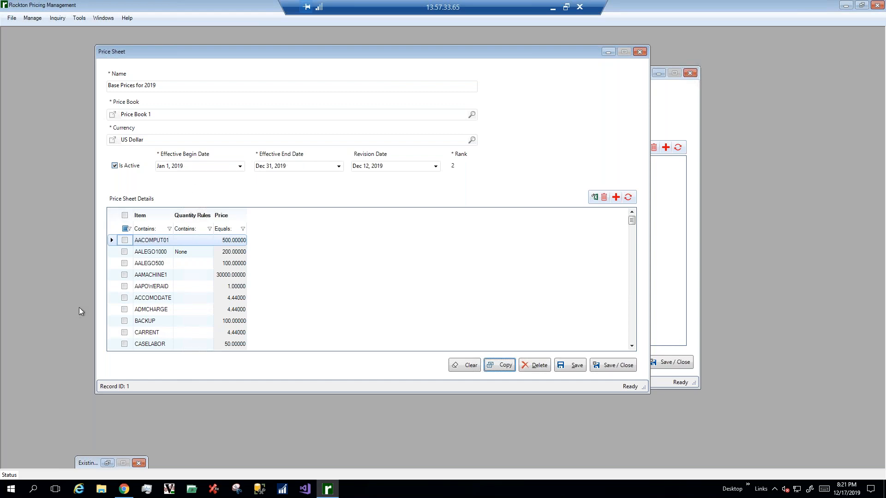
Step: Save and close the Base Prices for 2019 sheet, close Price Book 1 and open the existing price calculations
{"action": "left_click", "coordinate": [613, 369]}
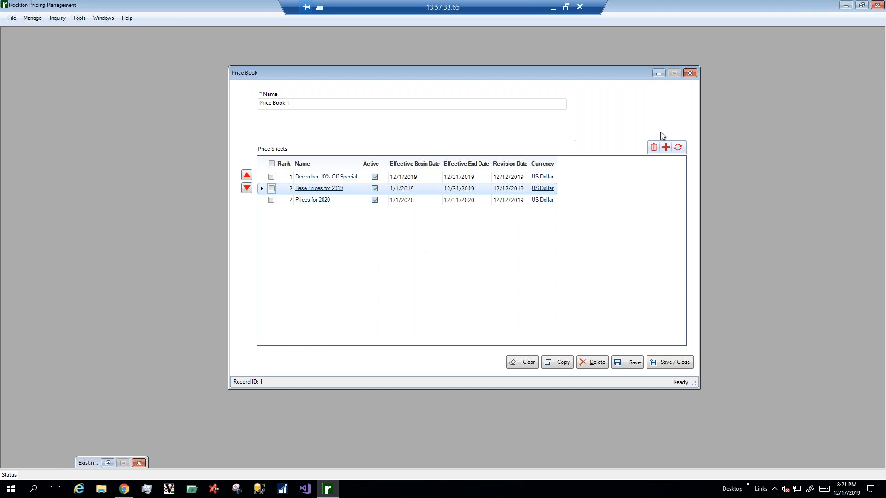
{"action": "left_click", "coordinate": [690, 73]}
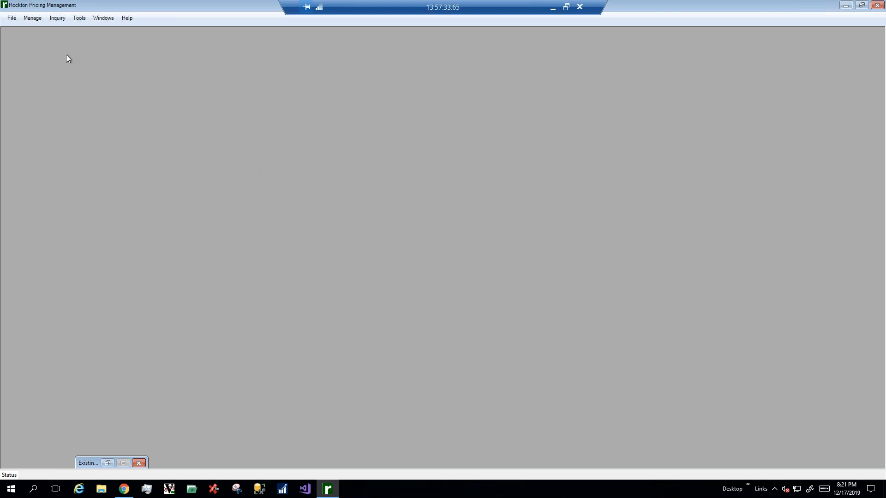
{"action": "left_click", "coordinate": [29, 18]}
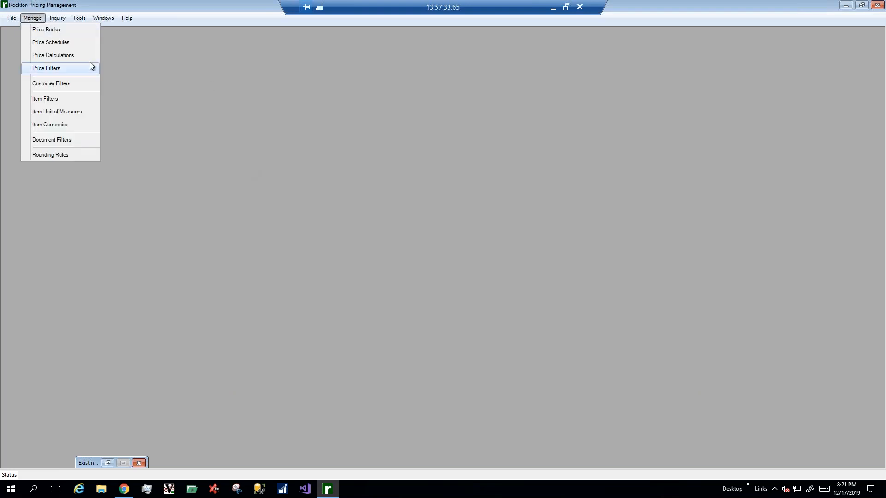
{"action": "left_click", "coordinate": [78, 55]}
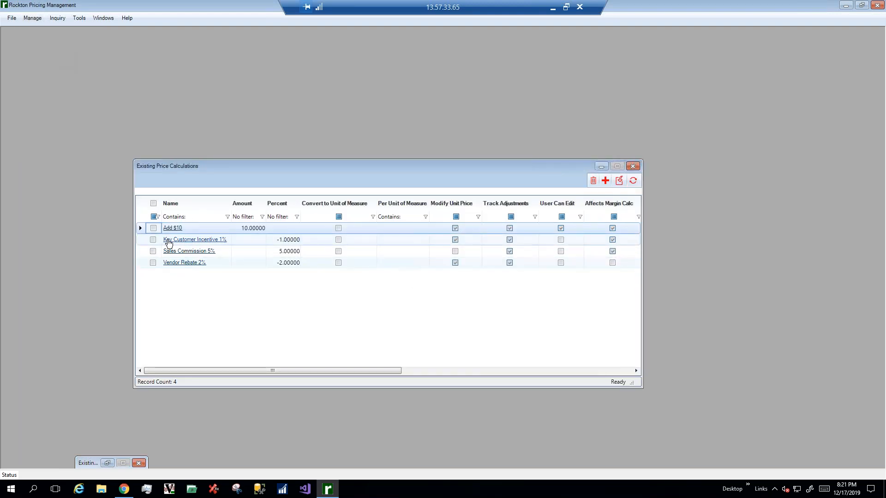
Step: Set the price percent of the Key Customer Incentive 1% calculation to -2, then save and close it
{"action": "left_click_drag", "start_coordinate": [458, 178], "coordinate": [483, 58]}
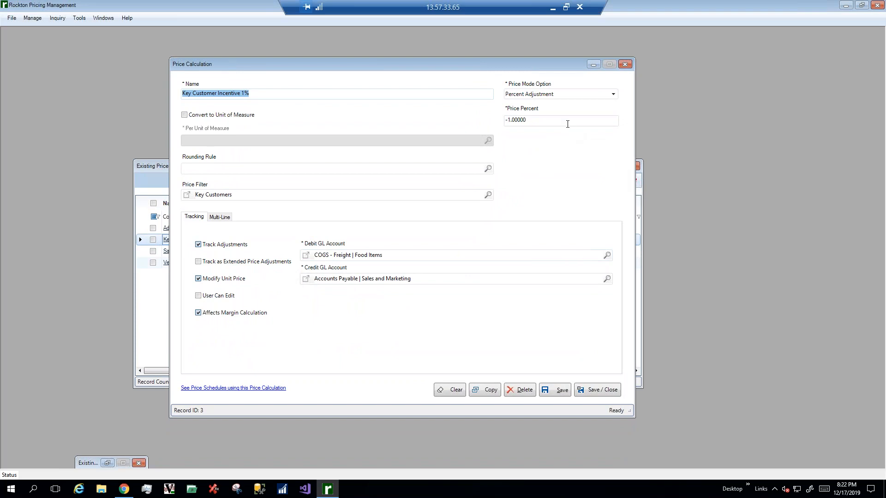
{"action": "left_click", "coordinate": [591, 121]}
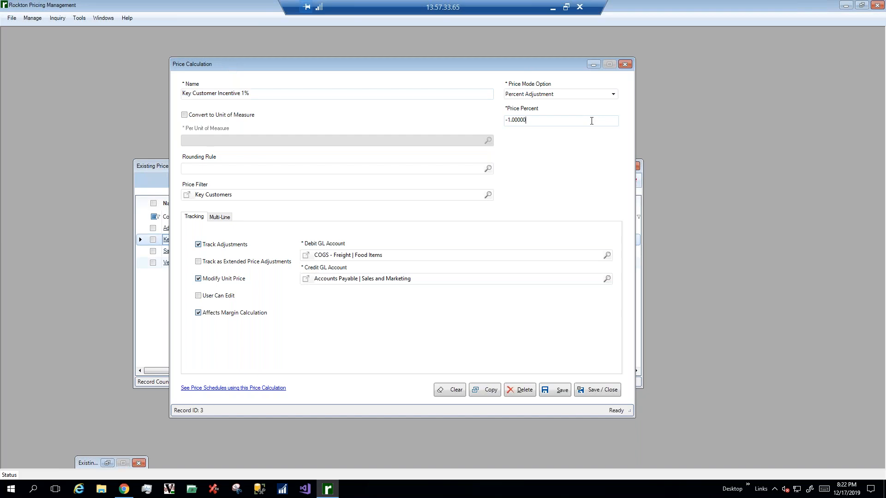
{"action": "left_click", "coordinate": [511, 119]}
{"action": "key", "text": "BackSpace"}
{"action": "type", "text": "2"}
{"action": "left_click", "coordinate": [598, 390]}
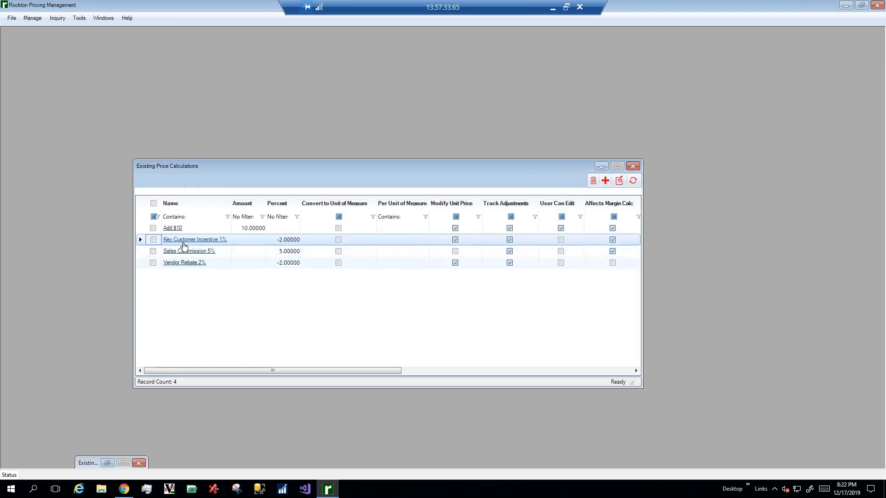
Step: Open the Sales Commission 5% calculation and set its price percent to 4
{"action": "left_click", "coordinate": [186, 251]}
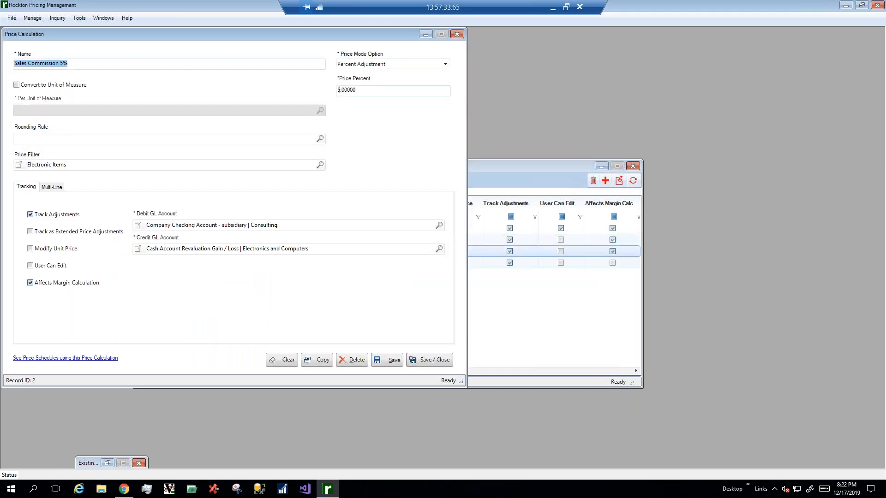
{"action": "left_click", "coordinate": [339, 89]}
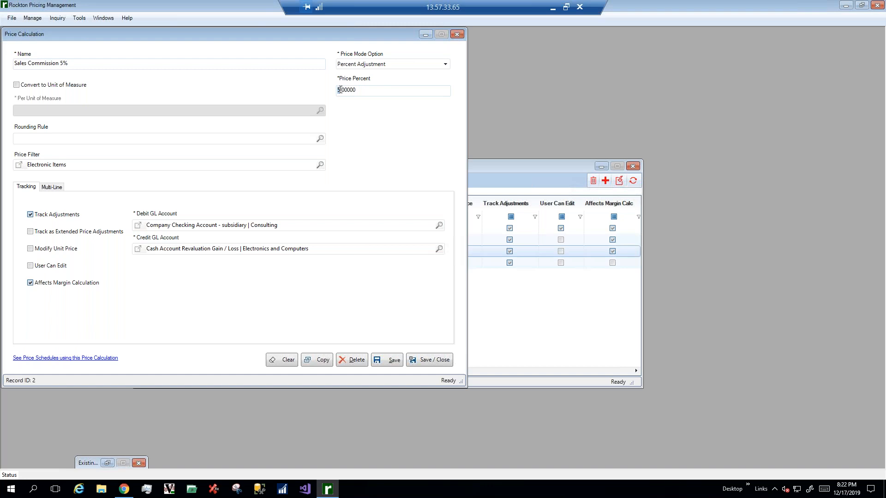
{"action": "type", "text": "4"}
Step: Browse the GL accounts available for the sales commission's debit account, and close the list without choosing one
{"action": "left_click", "coordinate": [439, 226]}
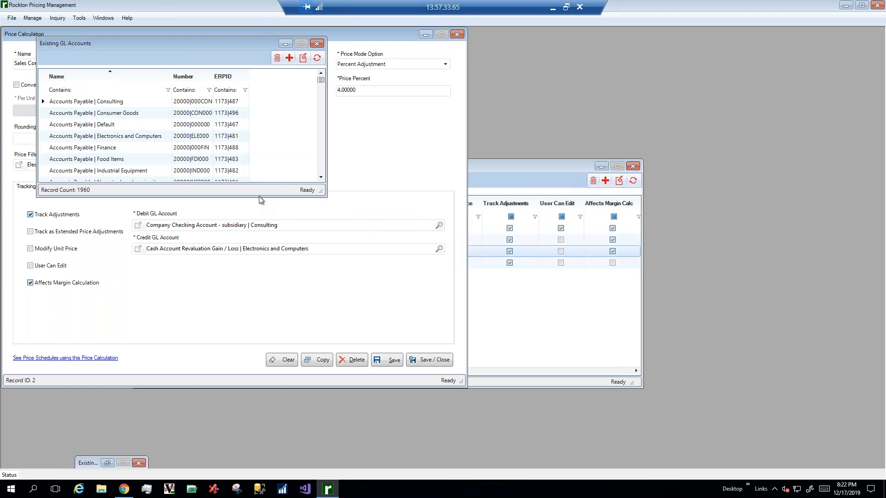
{"action": "scroll", "coordinate": [190, 143], "scroll_direction": "down", "scroll_amount": 8}
{"action": "scroll", "coordinate": [110, 150], "scroll_direction": "up", "scroll_amount": 1}
{"action": "scroll", "coordinate": [110, 149], "scroll_direction": "up", "scroll_amount": 7}
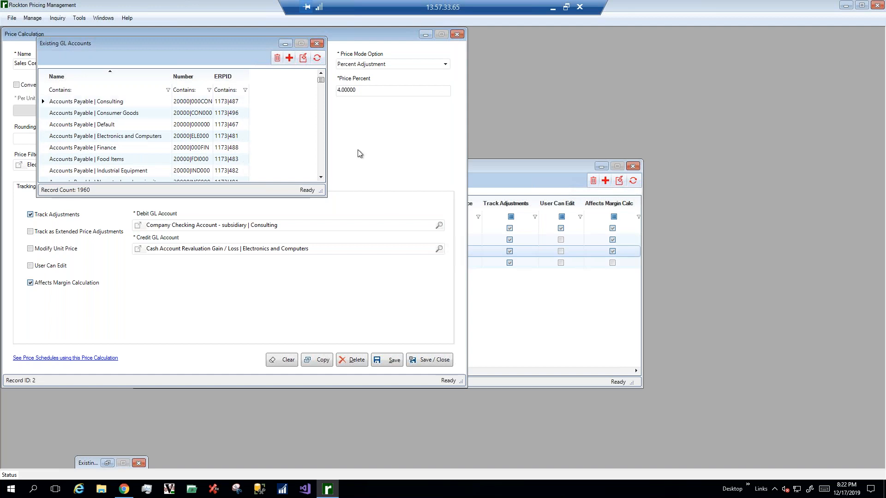
{"action": "left_click", "coordinate": [316, 44]}
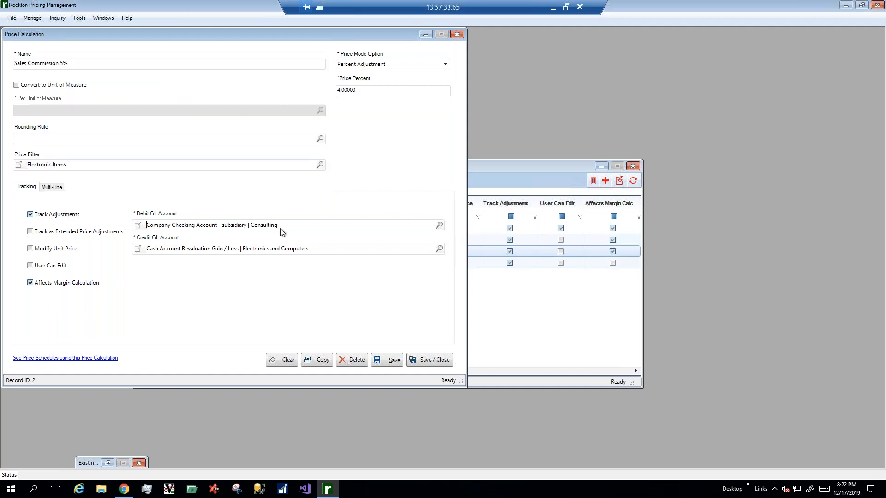
Step: Rename the sales commission calculation as Sales Commission 4%, then save and close it
{"action": "left_click", "coordinate": [61, 63]}
{"action": "type", "text": "4"}
{"action": "left_click", "coordinate": [447, 363]}
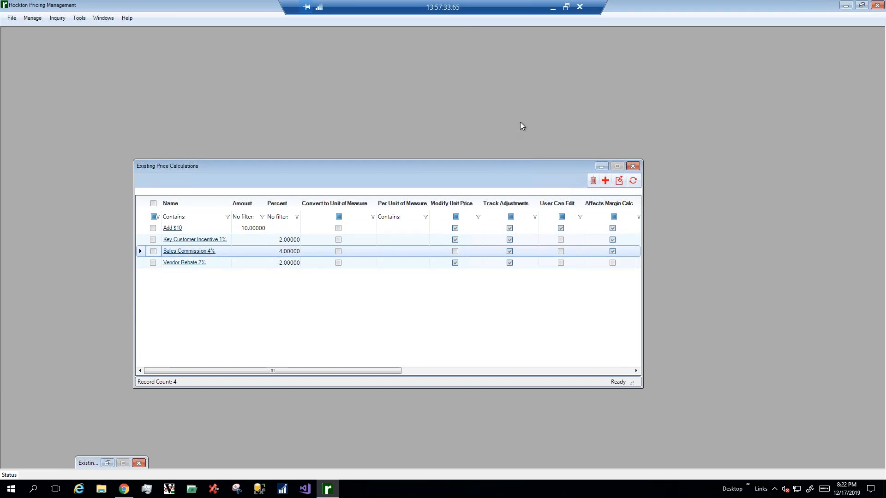
Step: Minimize the remote desktop session to return to the presentation slide show
{"action": "left_click_drag", "start_coordinate": [219, 165], "coordinate": [296, 104]}
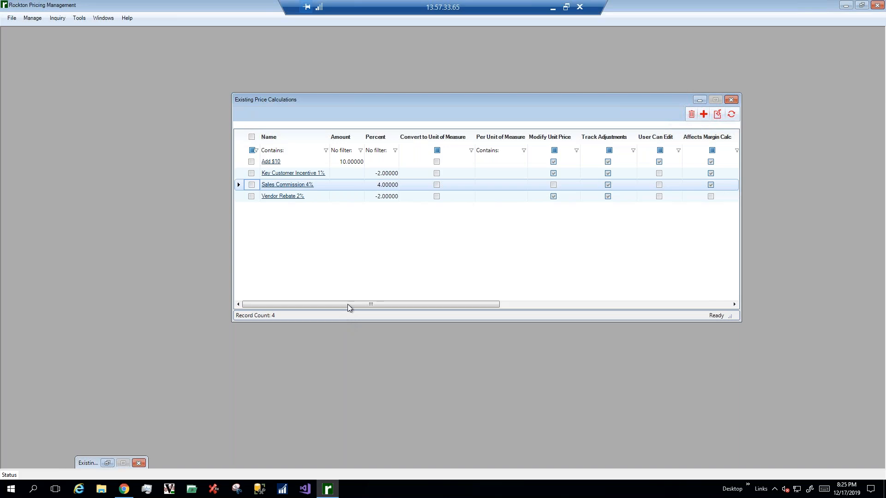
{"action": "left_click", "coordinate": [552, 9]}
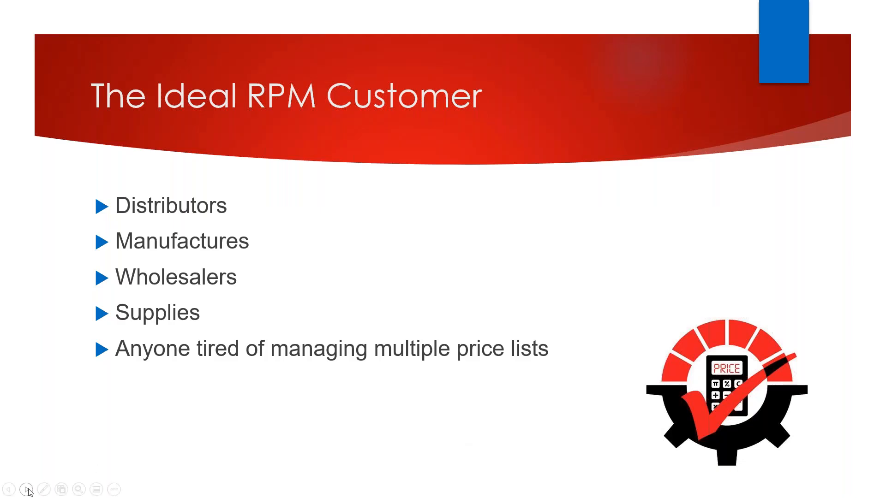
{"action": "left_click", "coordinate": [27, 490]}
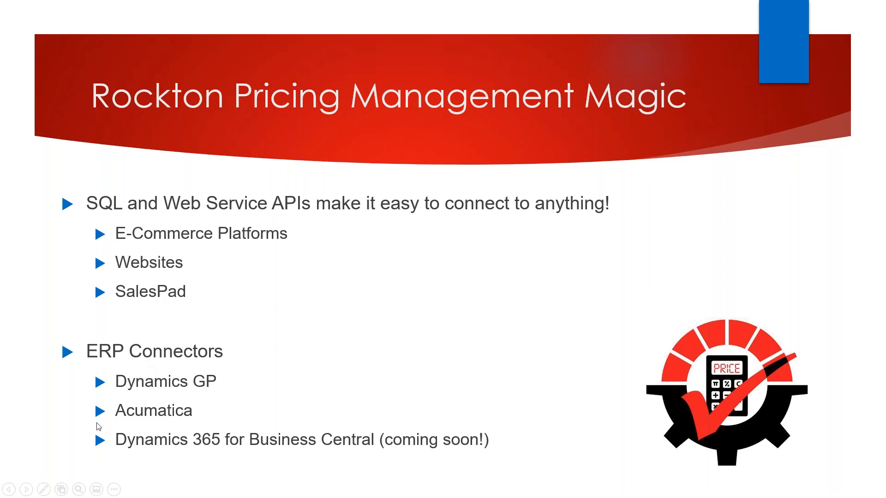
{"action": "left_click", "coordinate": [27, 490]}
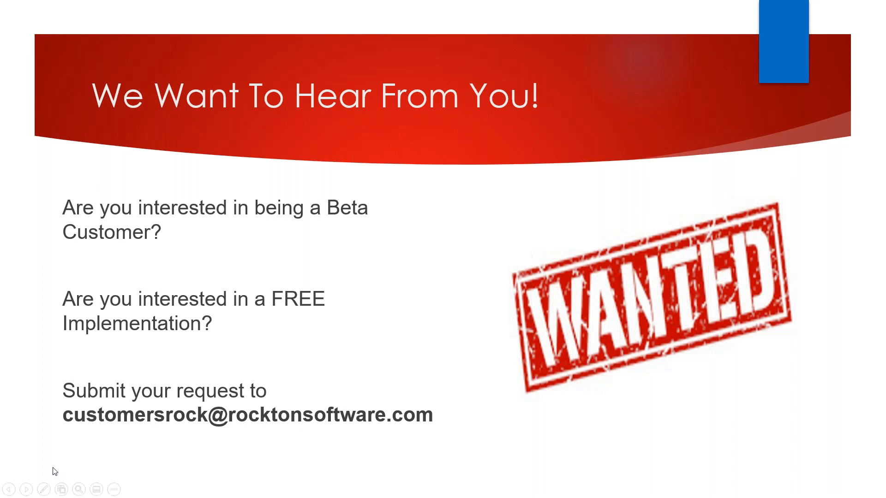
{"action": "left_click", "coordinate": [27, 490]}
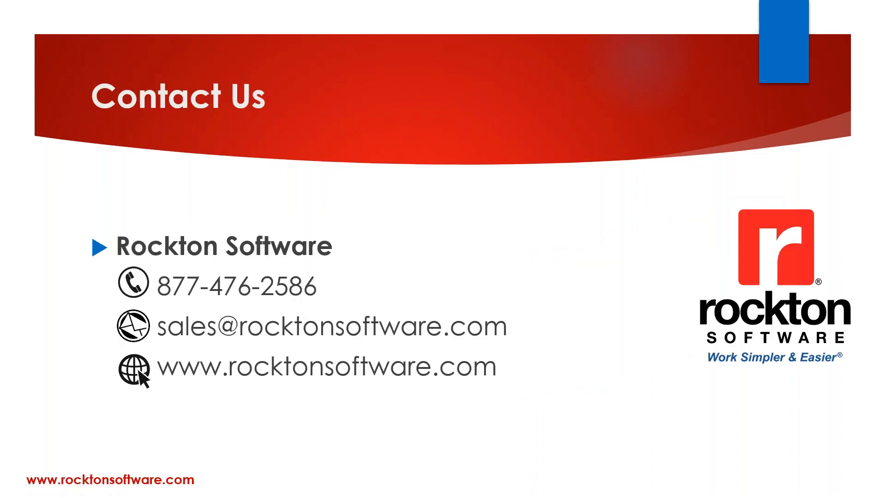